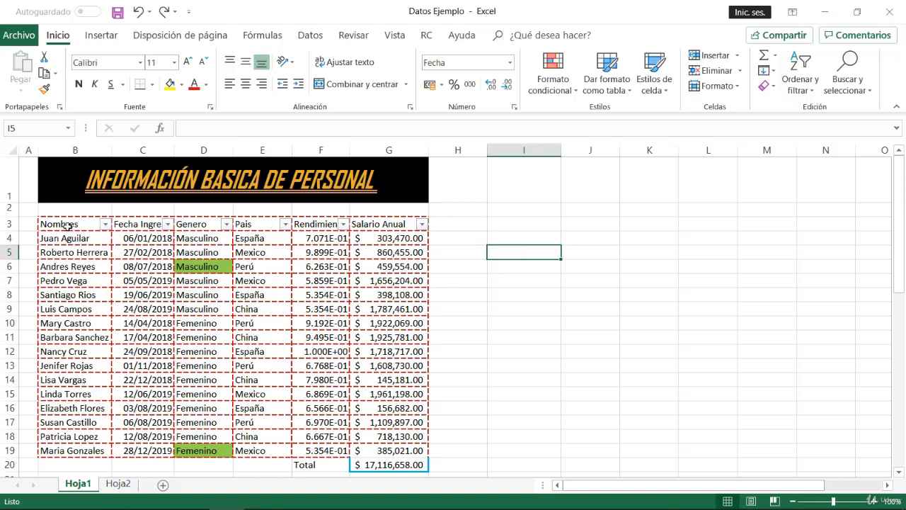
drag(67, 225, 409, 456)
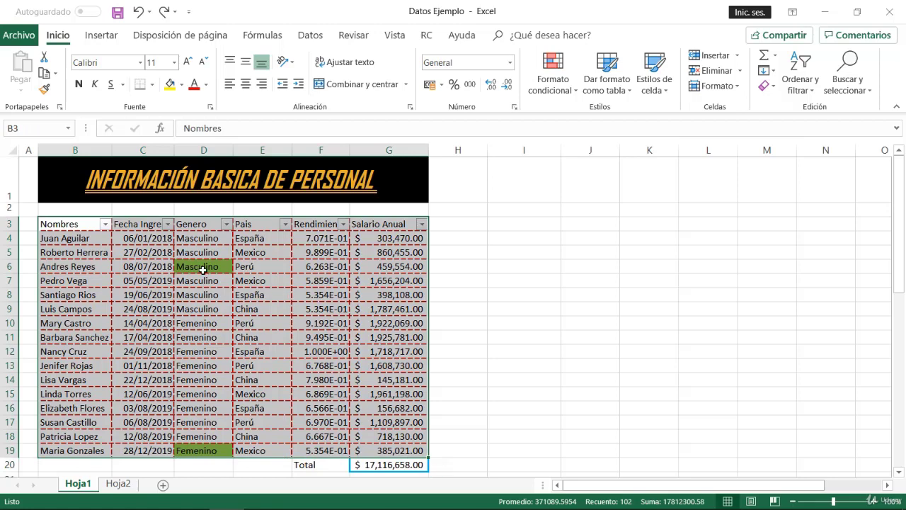
click(218, 315)
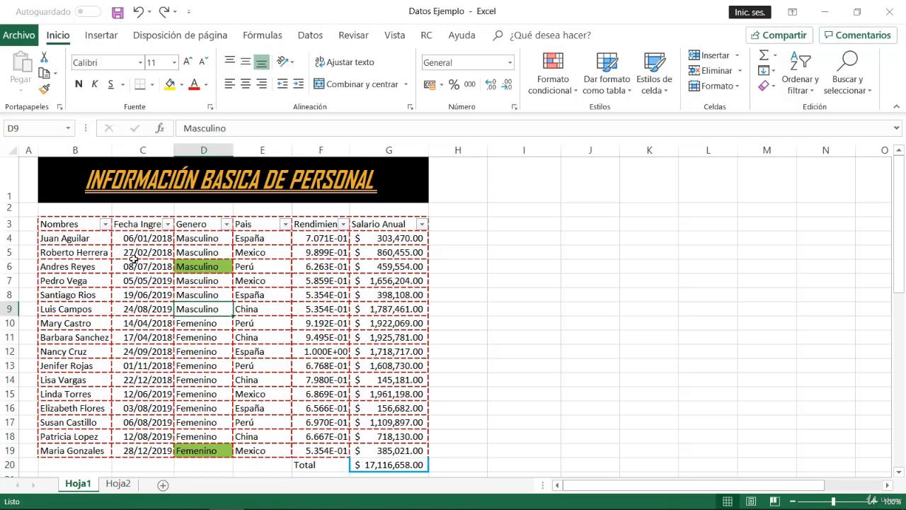
click(255, 222)
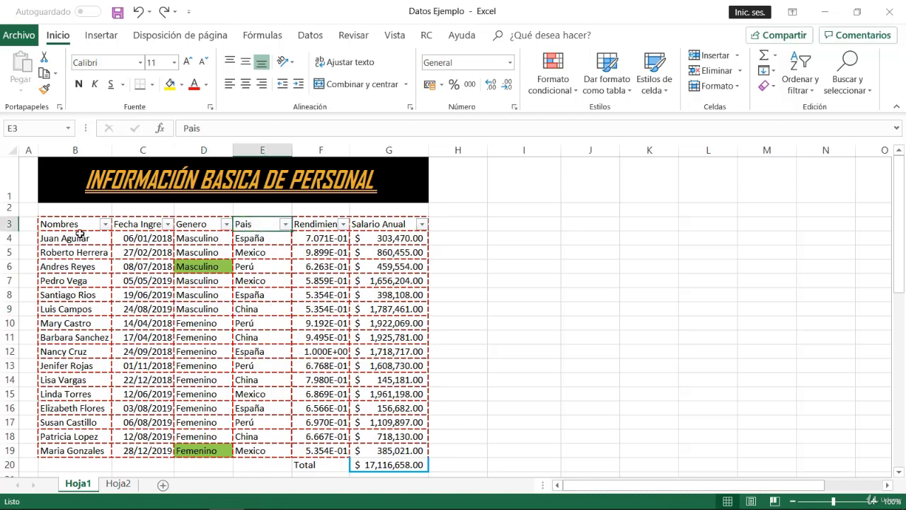
Copy the personnel data in B3:G19 and paste only its formulas and number formatting at I3.
drag(80, 234, 391, 450)
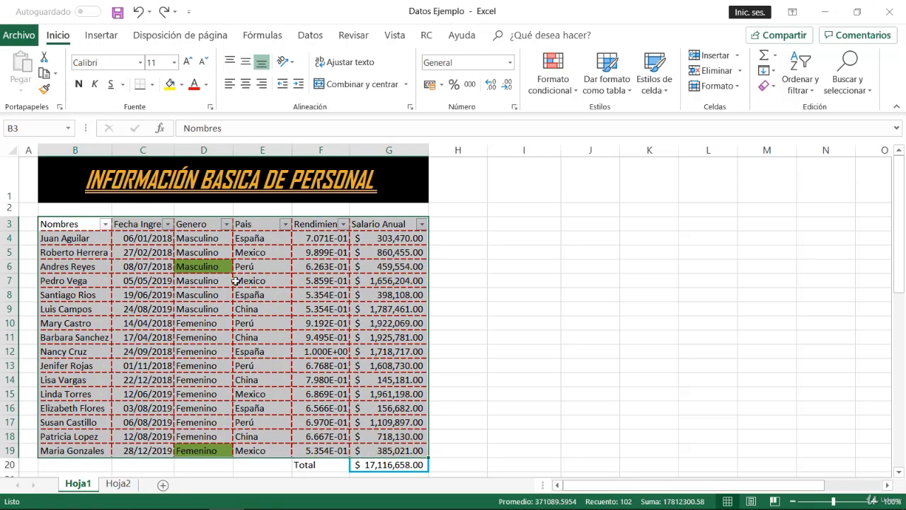
click(44, 73)
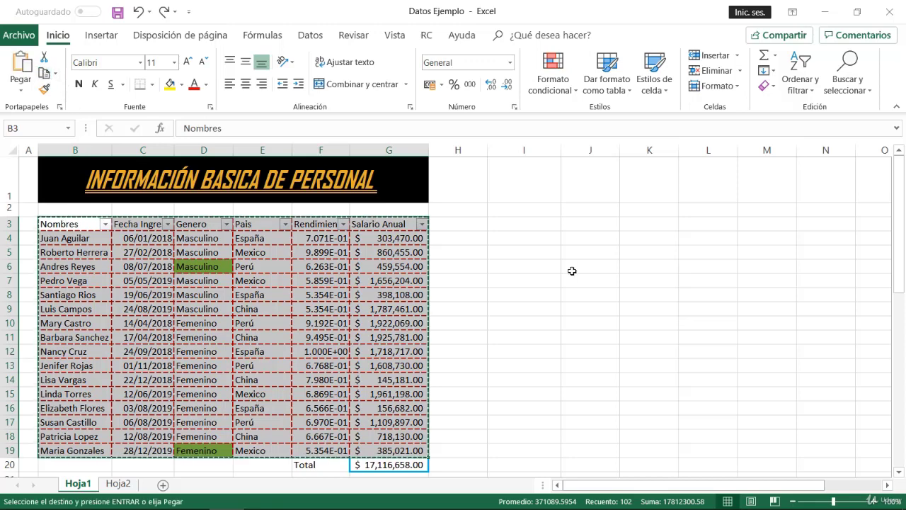
click(510, 225)
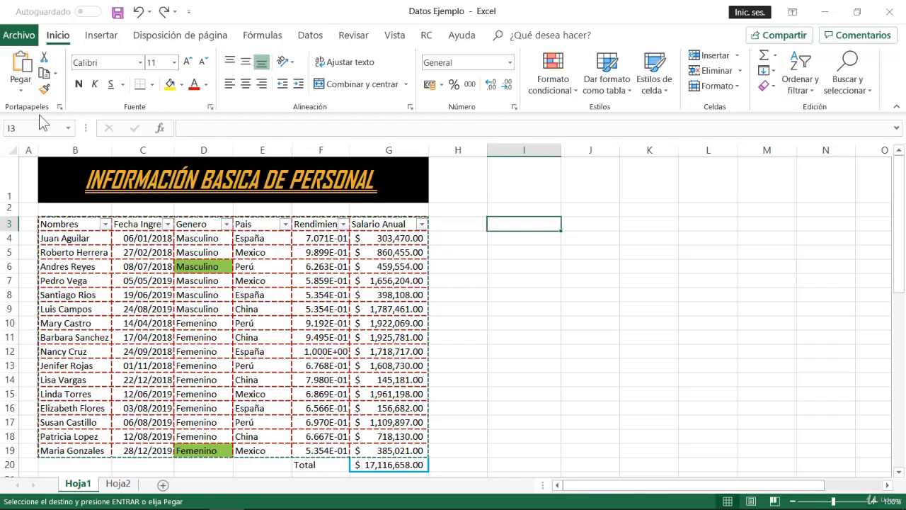
click(20, 88)
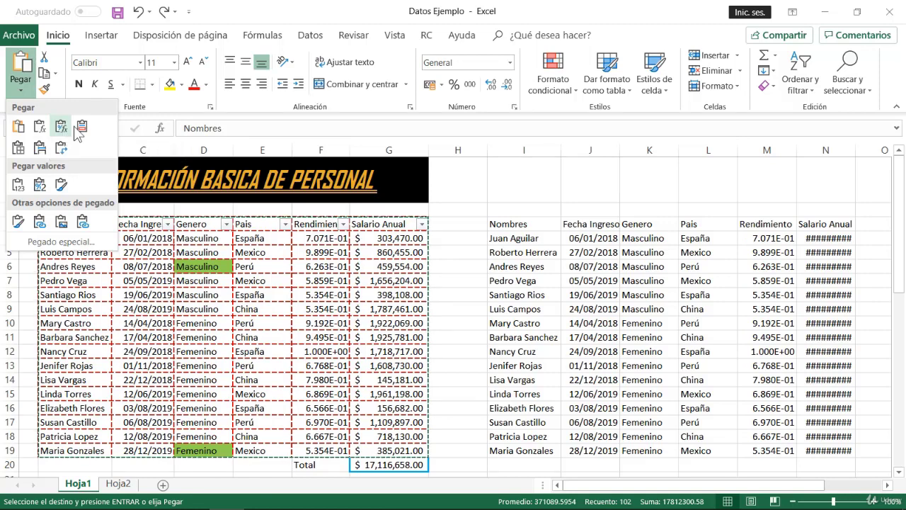
click(62, 129)
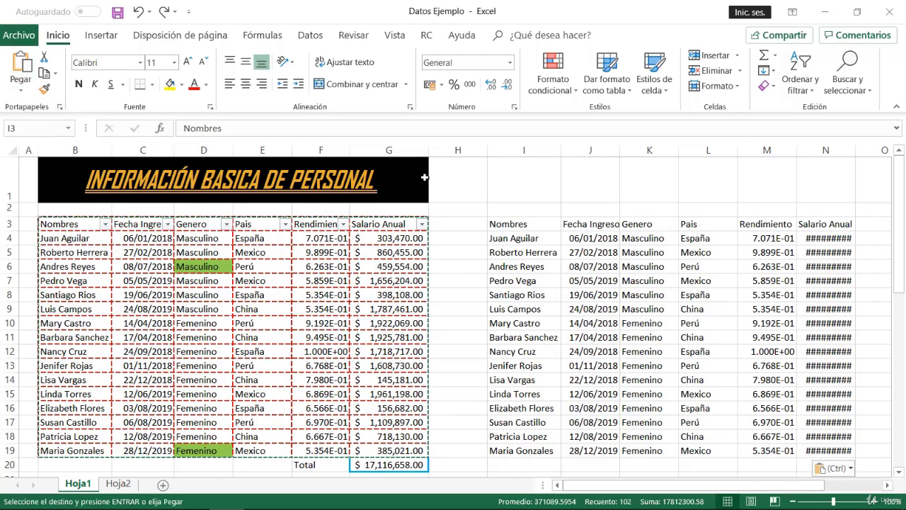
Autofit column N to the pasted salary values and end copy mode.
click(602, 296)
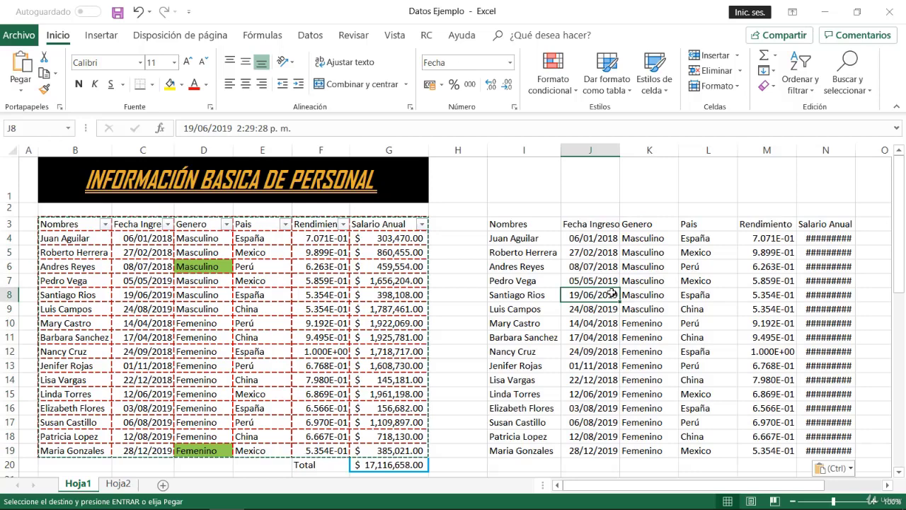
double_click(856, 150)
click(788, 312)
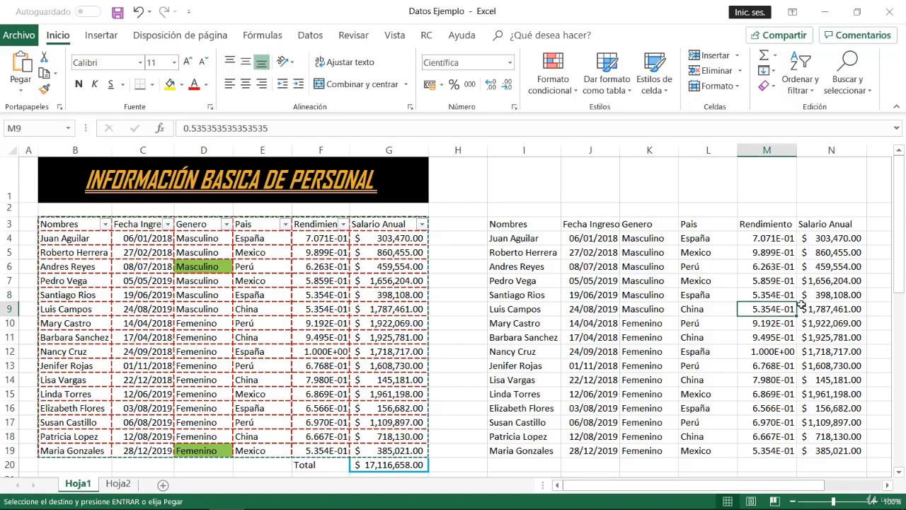
click(823, 268)
click(442, 323)
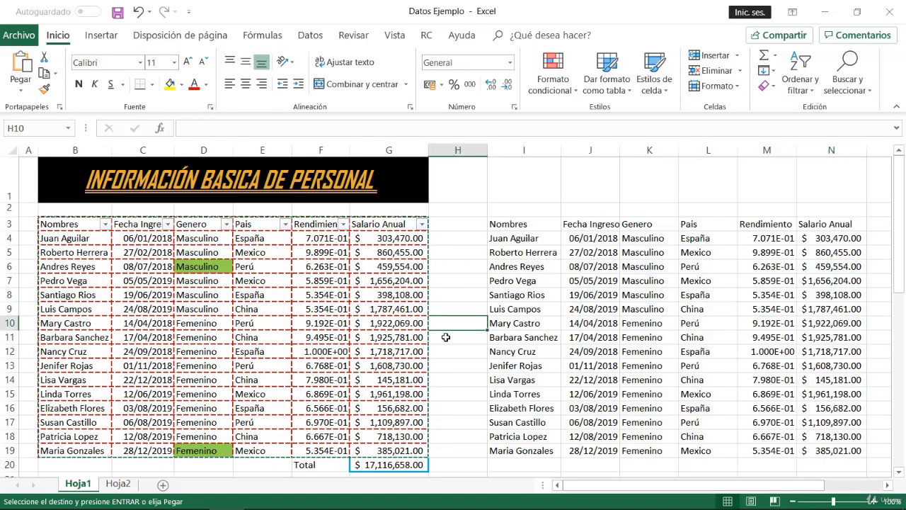
click(319, 323)
key(Escape)
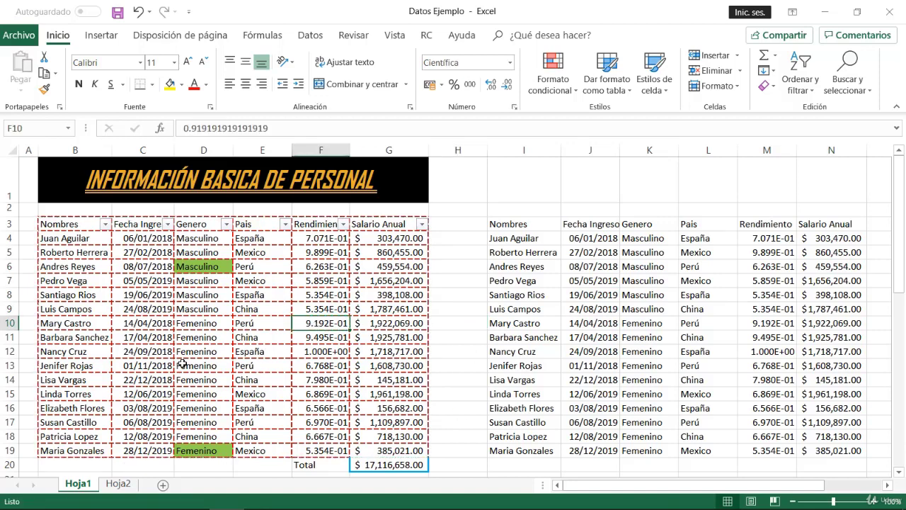
click(571, 280)
click(248, 293)
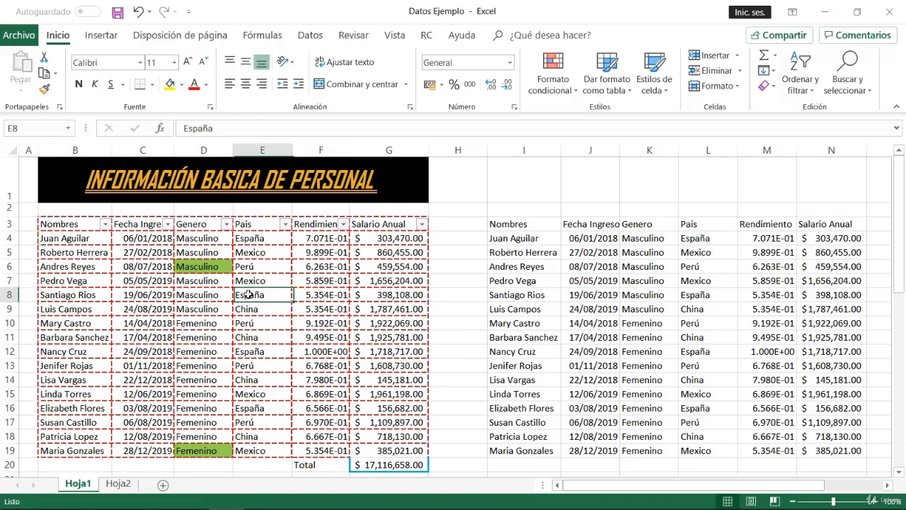
click(285, 365)
click(198, 323)
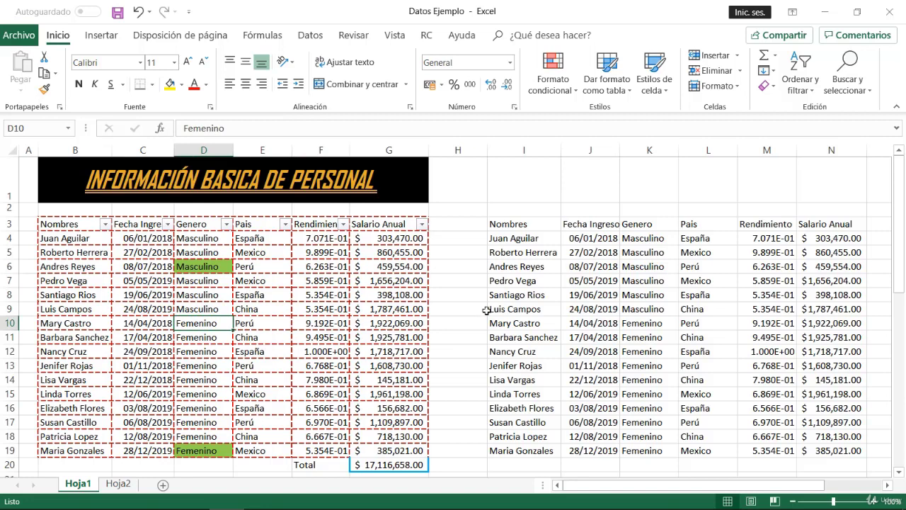
click(543, 270)
click(546, 365)
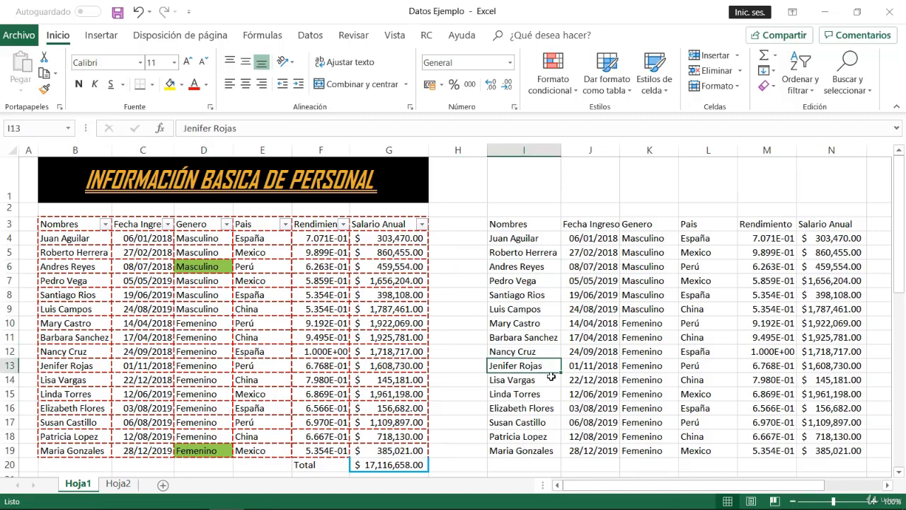
Try creating a table from I3:N19 with "La tabla tiene encabezados" turned off, and undo it.
drag(501, 226, 832, 452)
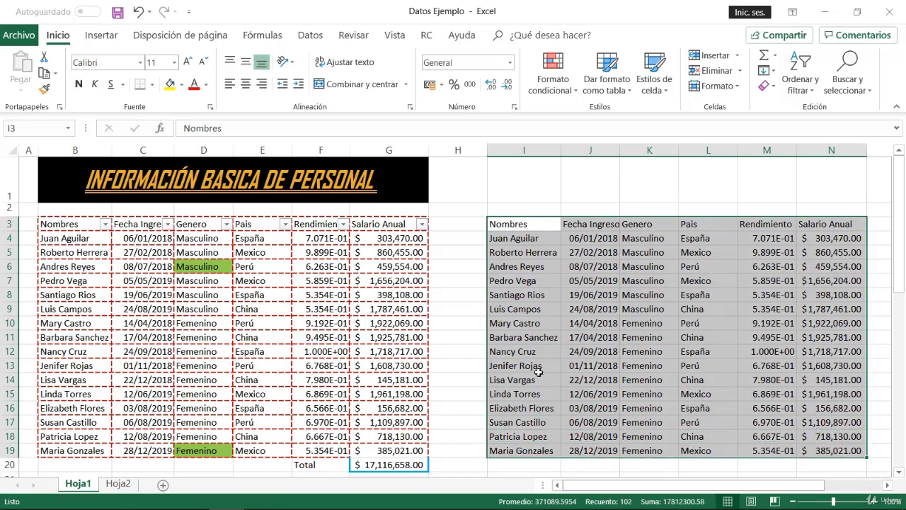
click(105, 37)
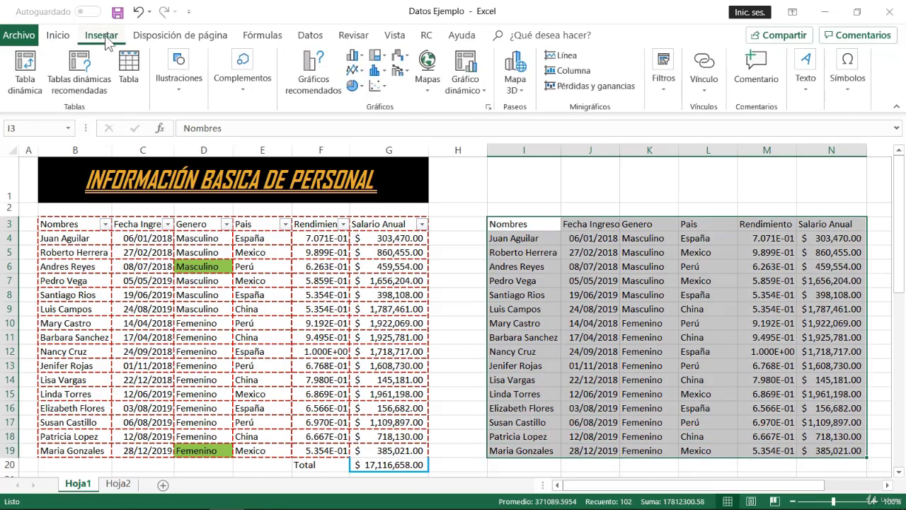
click(129, 69)
drag(522, 189, 377, 322)
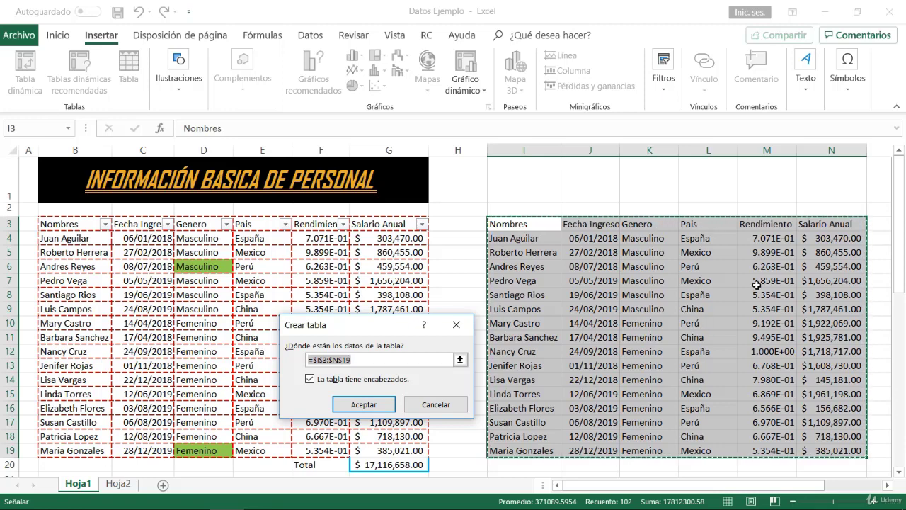
click(403, 381)
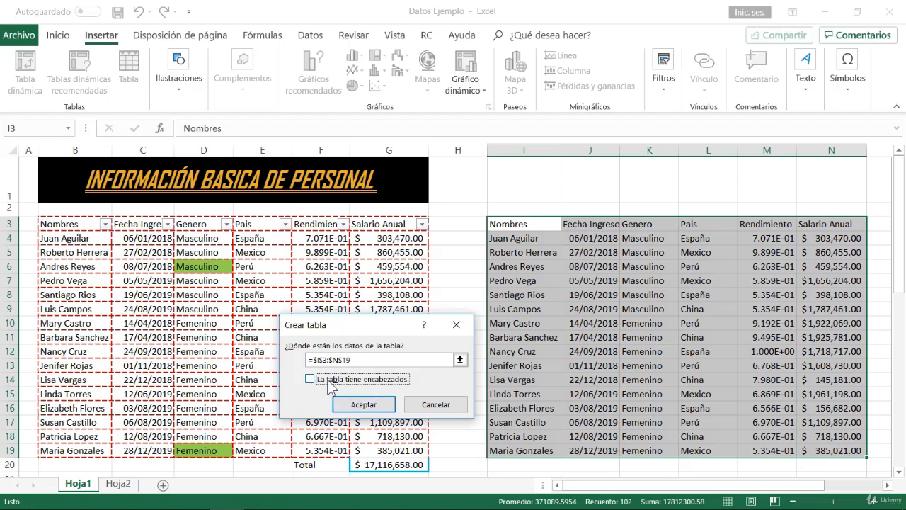
click(363, 404)
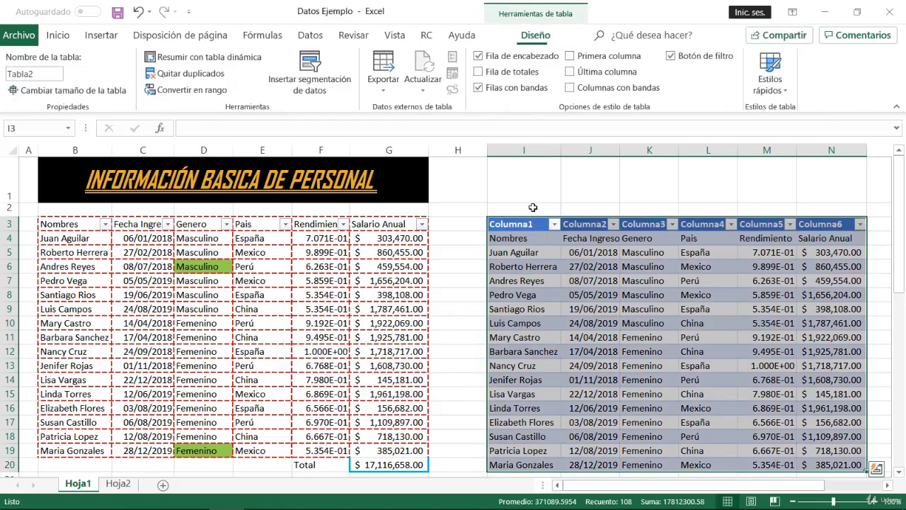
click(525, 256)
click(517, 225)
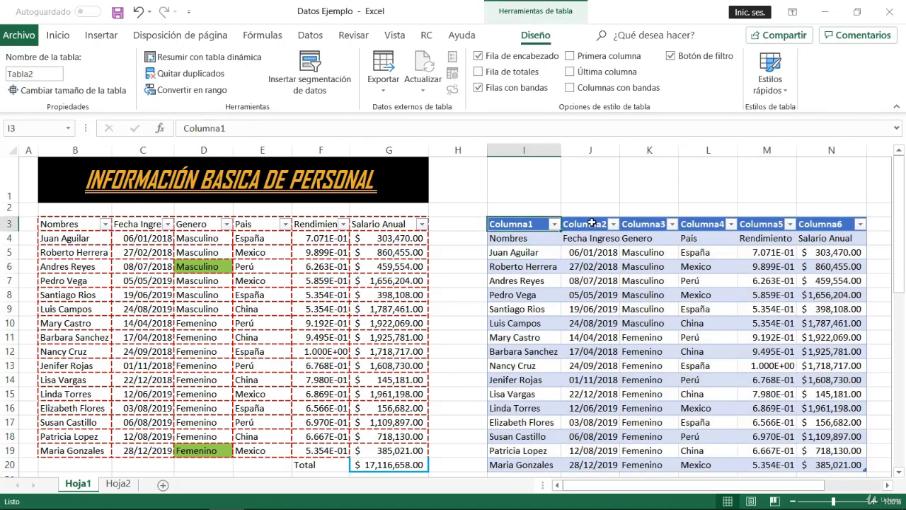
click(138, 12)
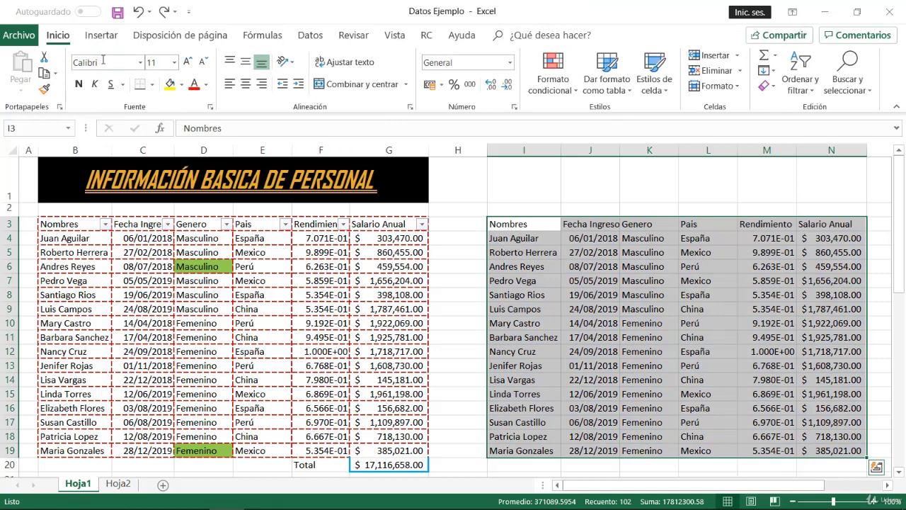
Create a table from I3:N19 with "La tabla tiene encabezados" enabled, using row 3 as its header row.
click(99, 36)
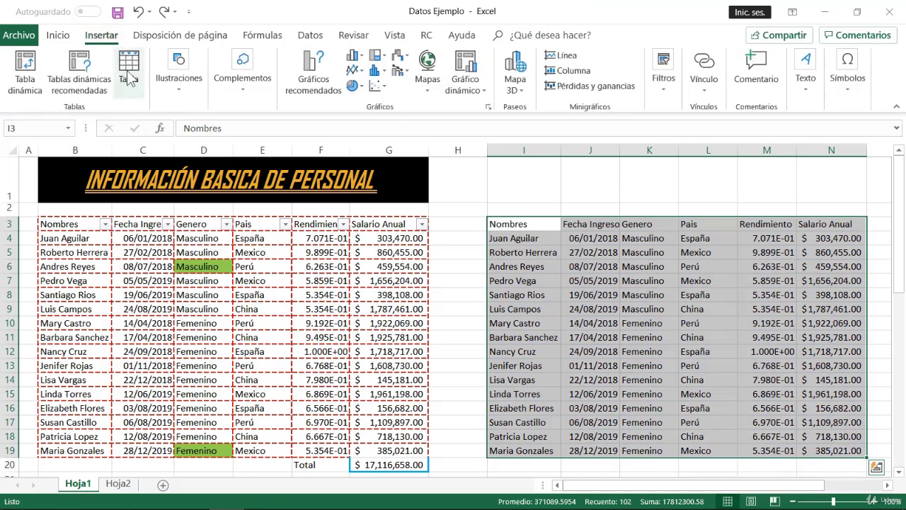
click(129, 71)
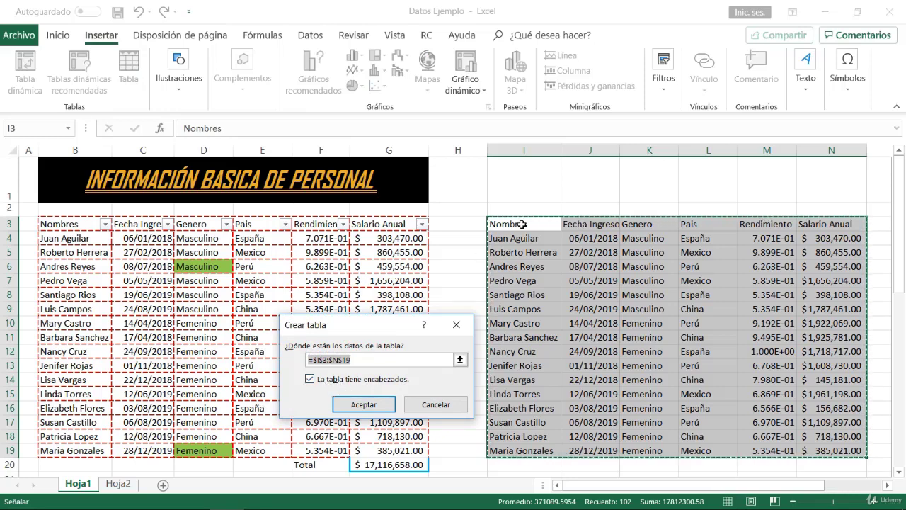
click(363, 405)
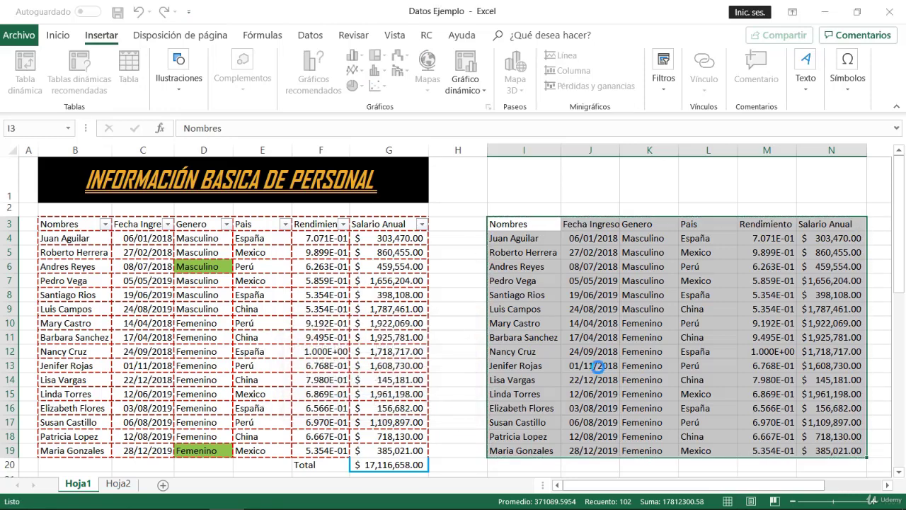
click(611, 315)
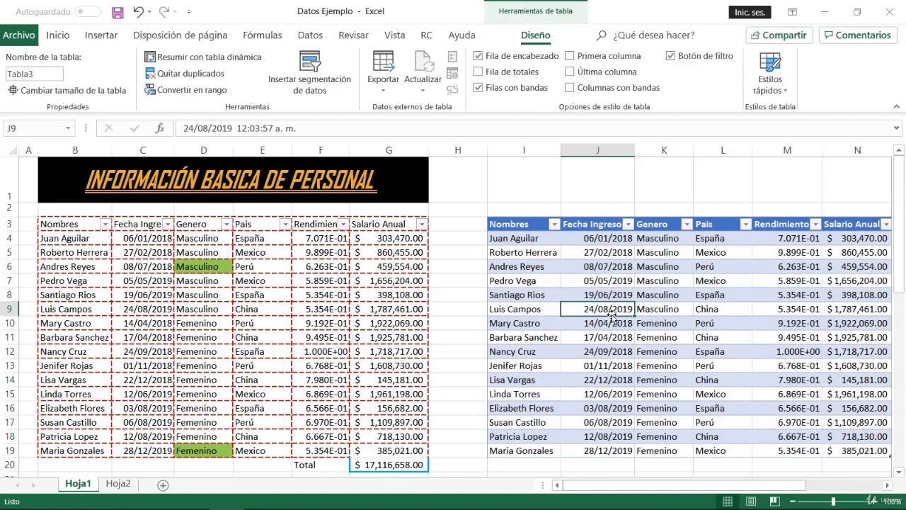
click(526, 216)
click(525, 224)
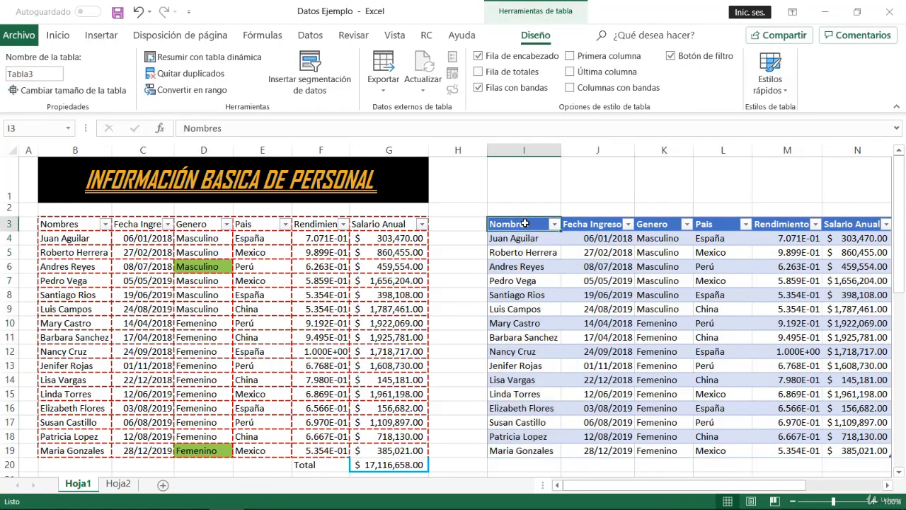
Narrow the empty column H between the two data blocks to about two thirds of its width.
click(596, 224)
drag(487, 150, 465, 158)
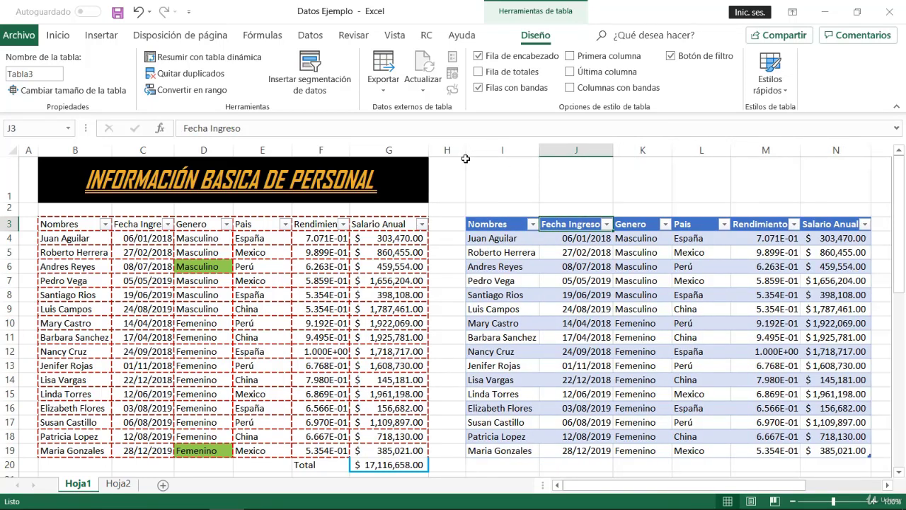
click(542, 368)
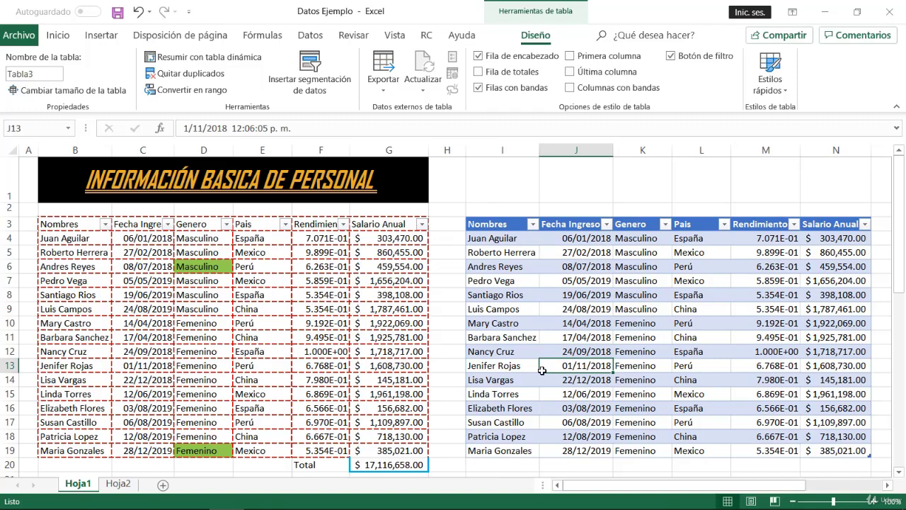
click(600, 281)
click(634, 351)
click(577, 309)
click(637, 323)
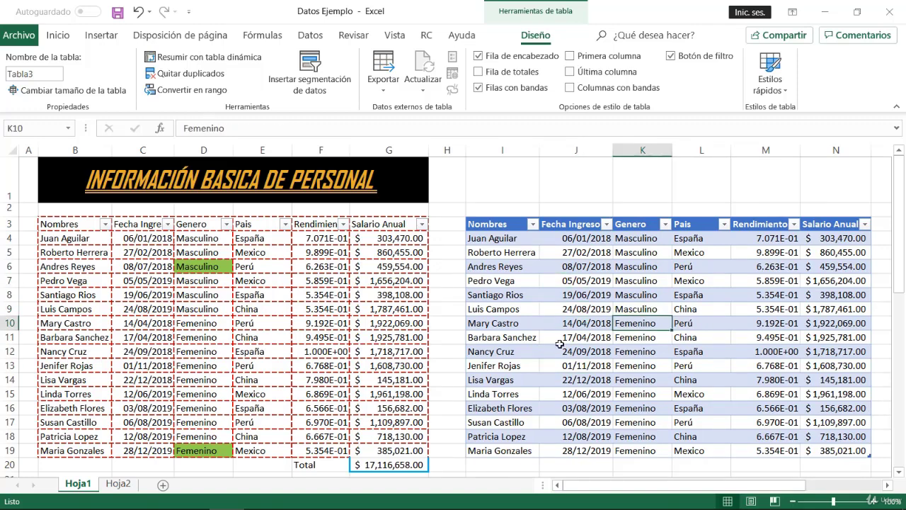
click(511, 319)
click(525, 376)
click(396, 323)
click(390, 266)
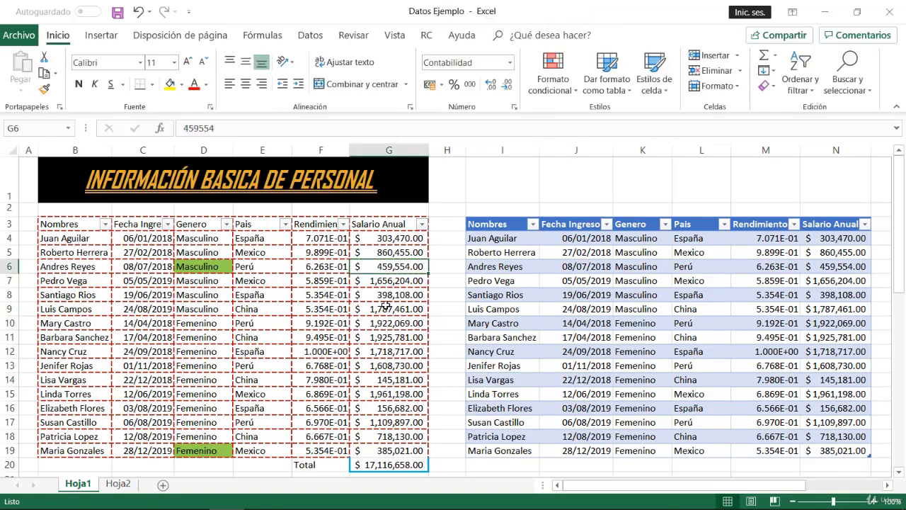
click(230, 351)
click(492, 307)
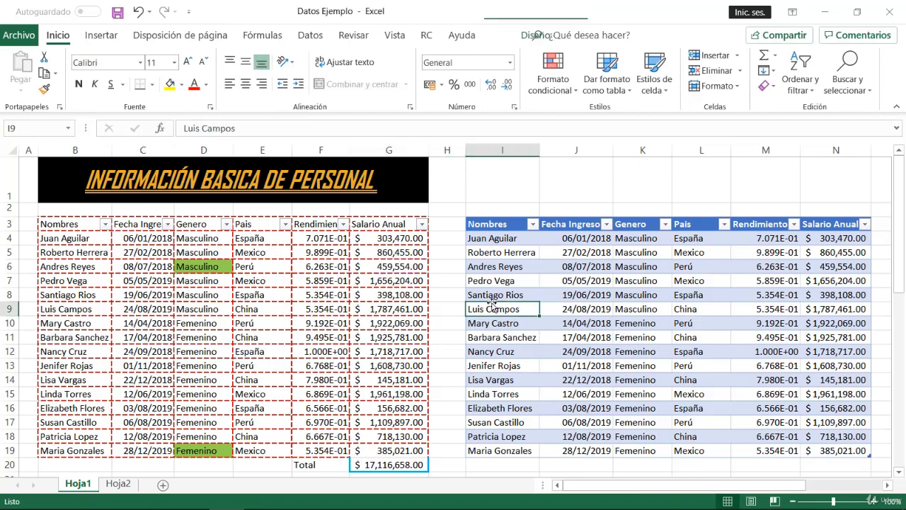
click(126, 292)
drag(65, 225, 397, 453)
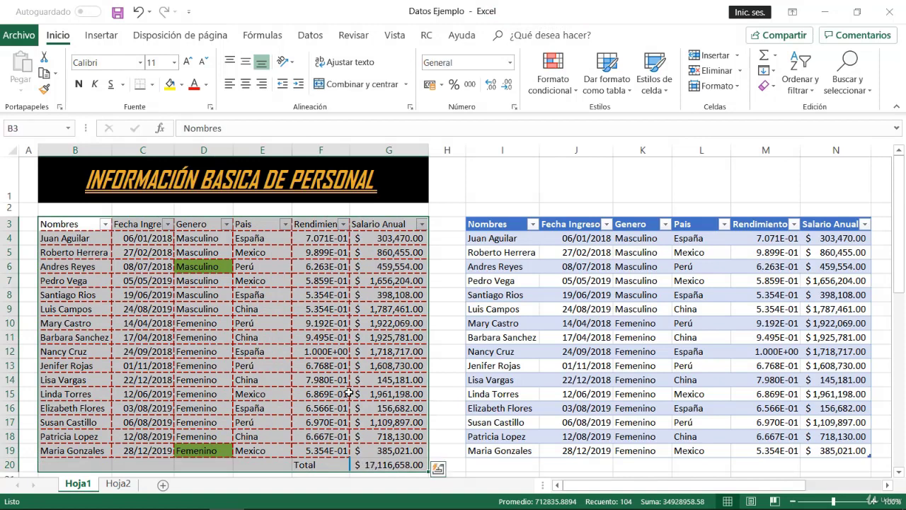
click(340, 338)
click(338, 292)
click(340, 265)
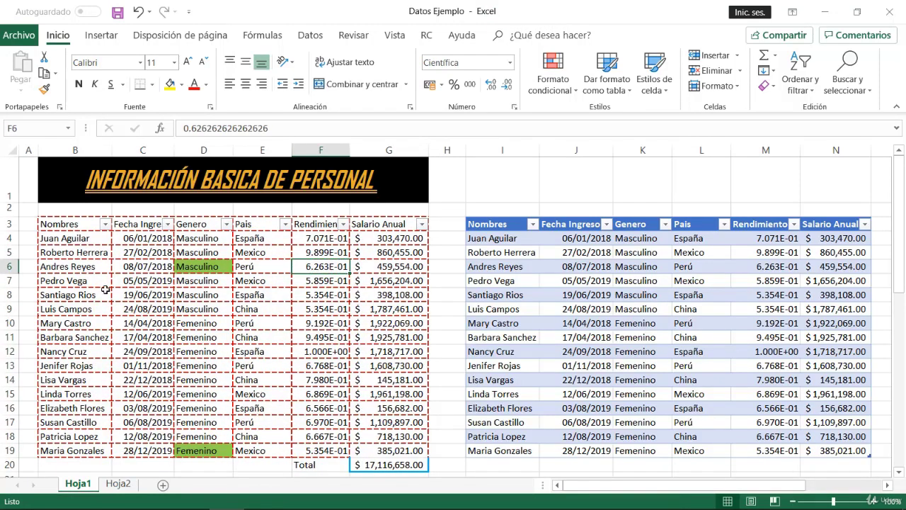
click(75, 271)
click(132, 362)
click(128, 282)
click(58, 267)
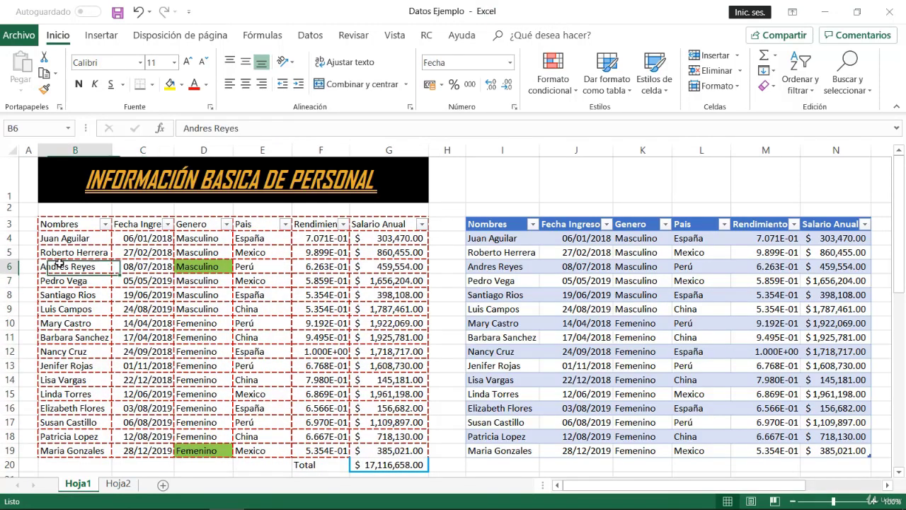
drag(59, 266, 397, 453)
click(392, 352)
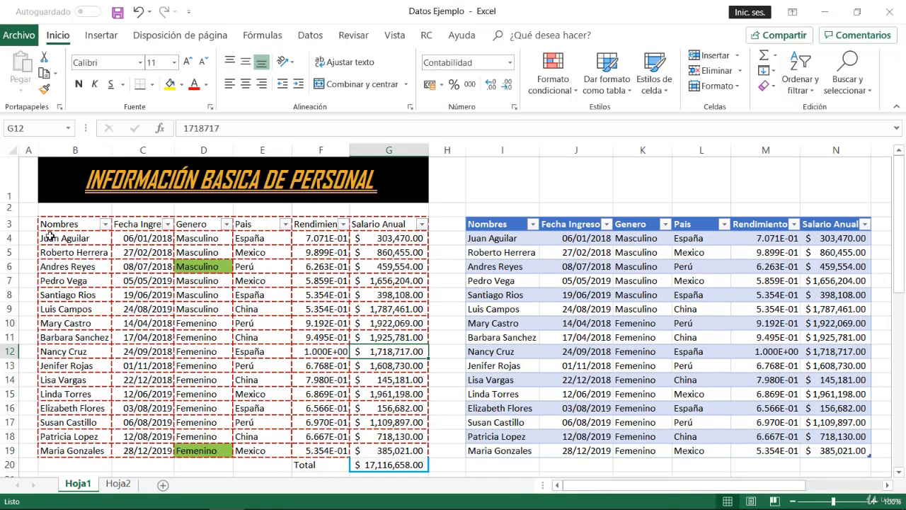
drag(50, 227, 390, 465)
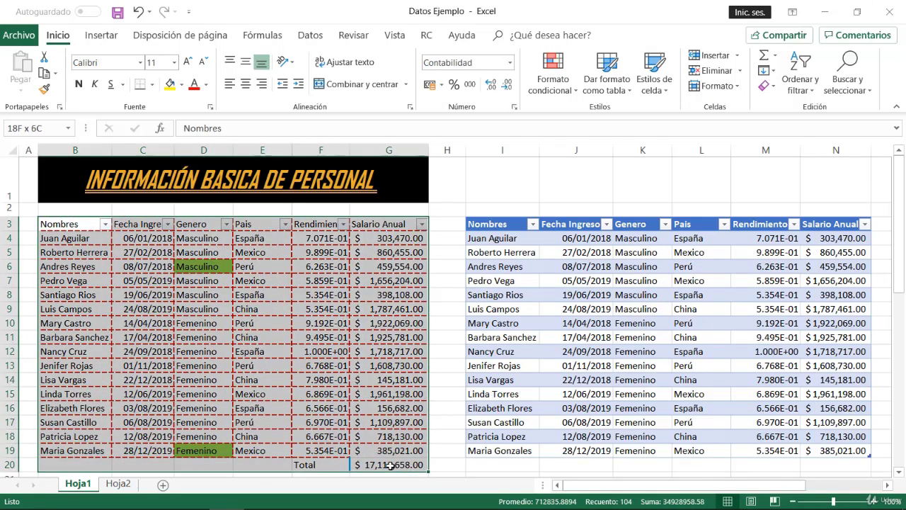
click(388, 337)
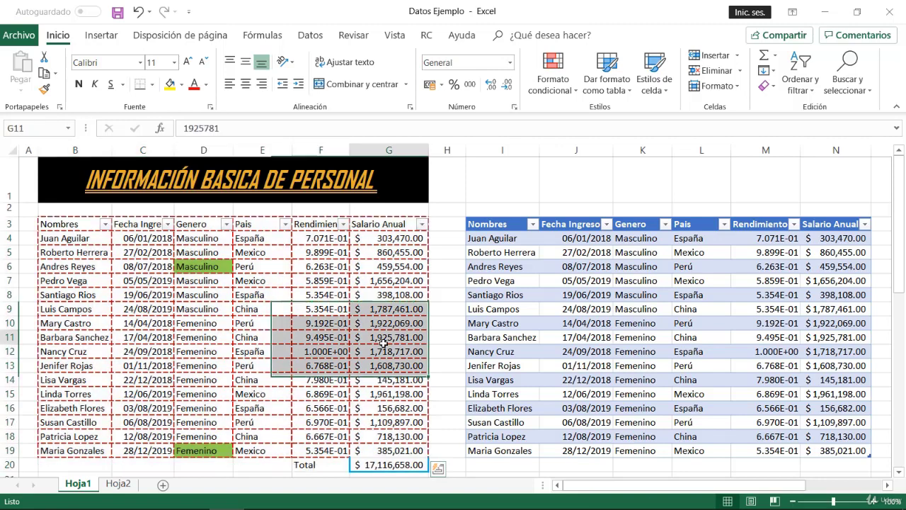
Insert a new column at H, directly beside the original personnel range.
click(447, 151)
right_click(457, 151)
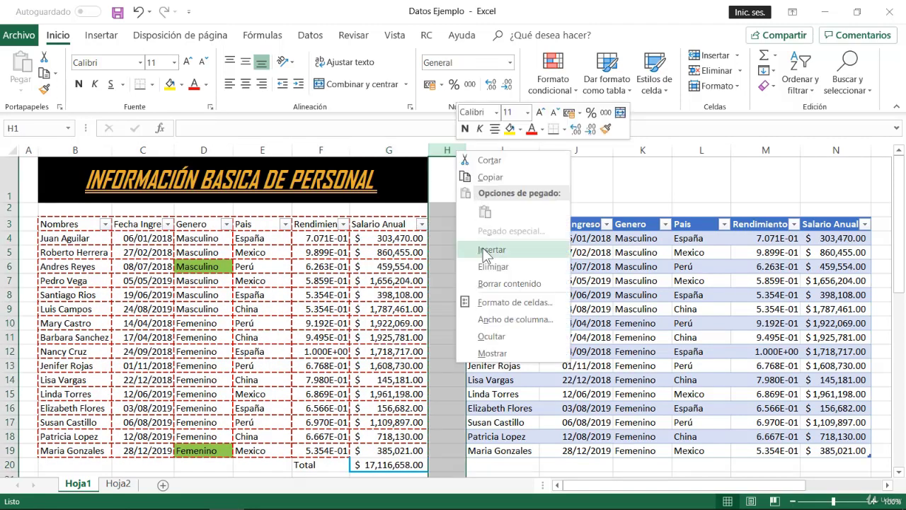
click(434, 146)
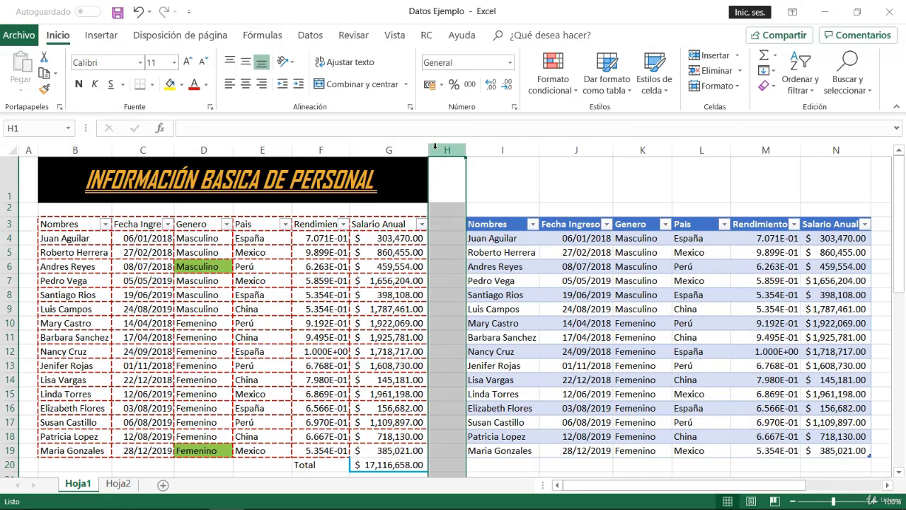
right_click(435, 146)
click(460, 233)
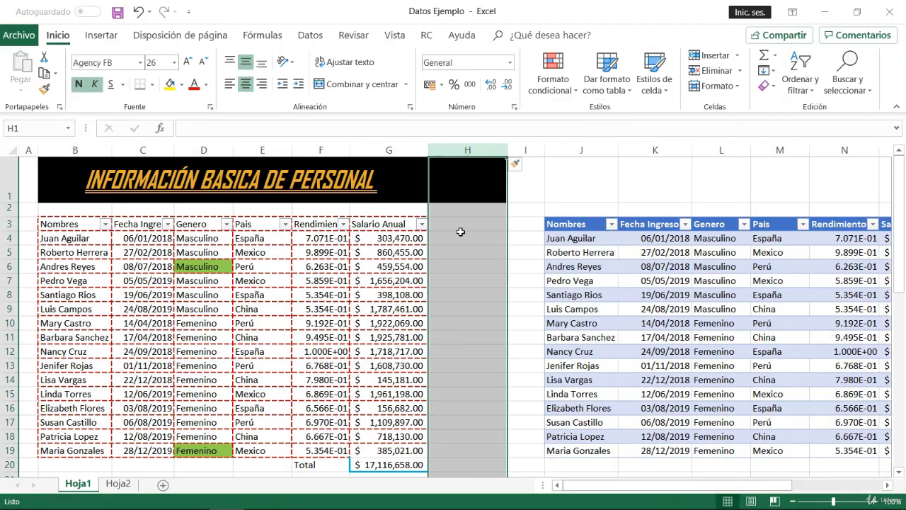
Enter the heading "Total Anual Rendimiento" in H3, next to the original range's Salario Anual header.
click(460, 236)
click(453, 225)
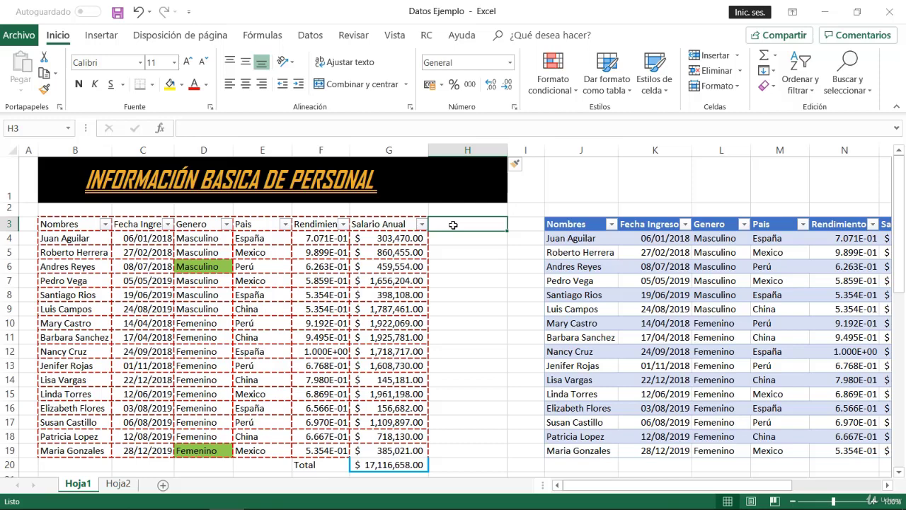
text(Total Anual Rendimiento)
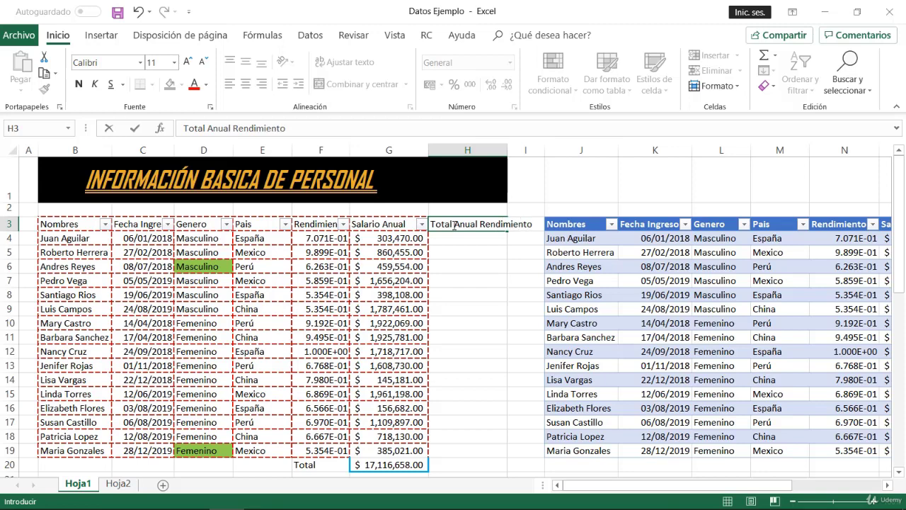
key(Return)
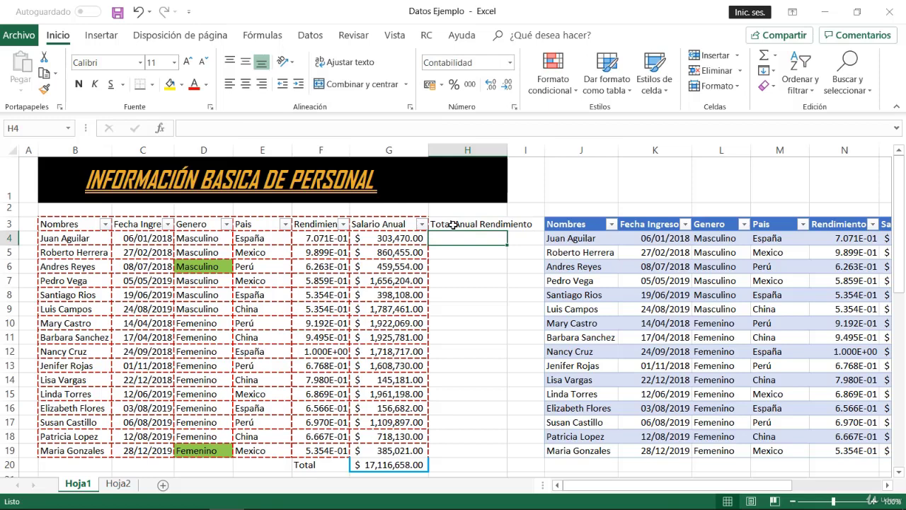
Examine whether the cells under the H3 heading take on the borders, filter and formatting of the original range.
click(495, 276)
click(489, 223)
click(461, 322)
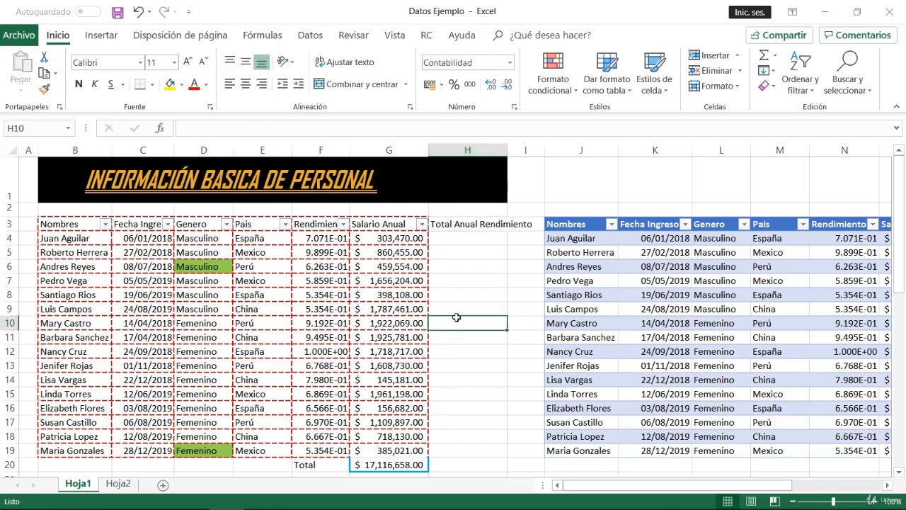
click(449, 236)
drag(449, 237, 456, 452)
click(462, 346)
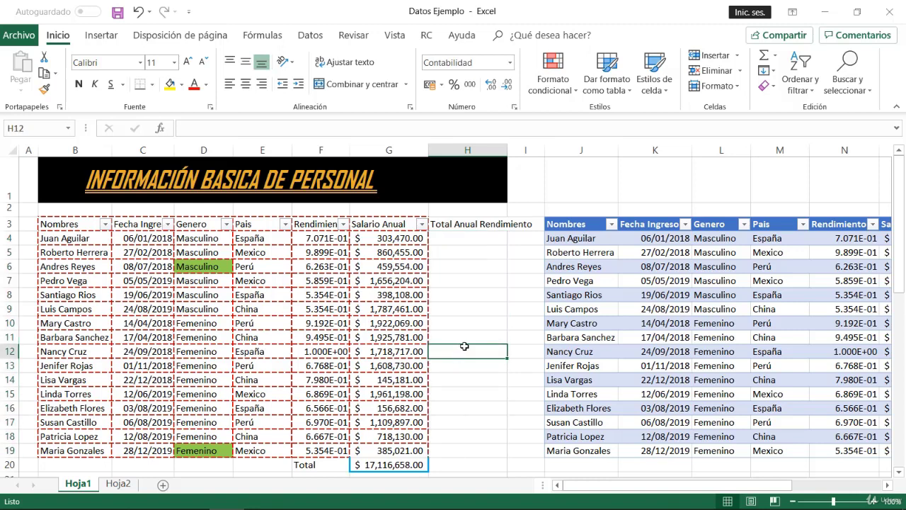
click(199, 306)
drag(88, 250, 227, 355)
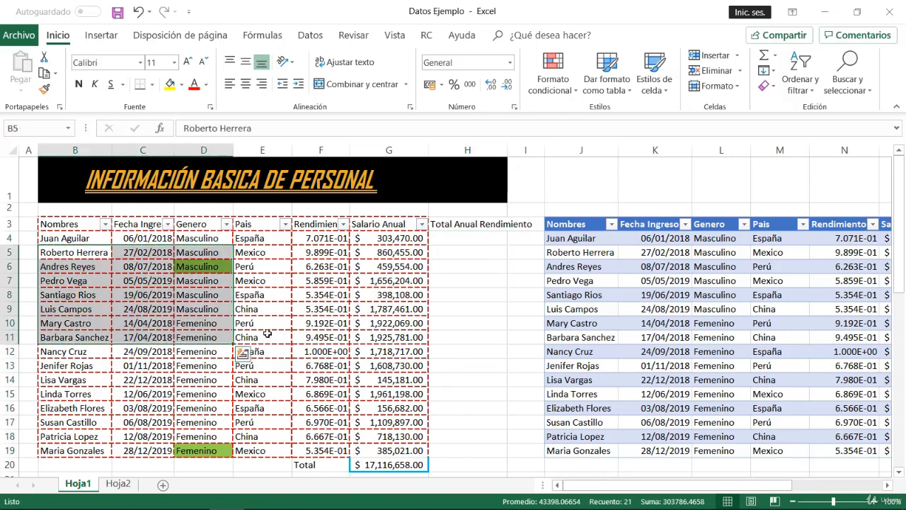
click(316, 309)
drag(71, 228, 408, 446)
click(365, 335)
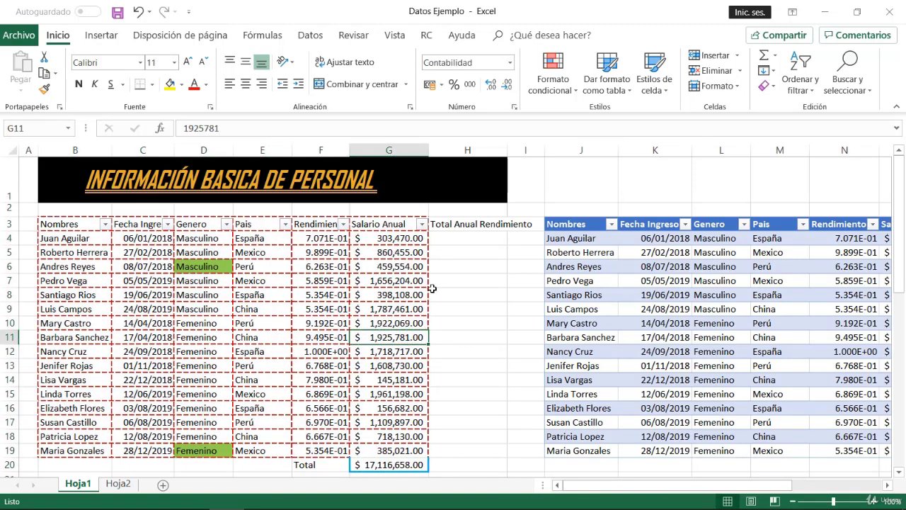
click(463, 238)
click(473, 332)
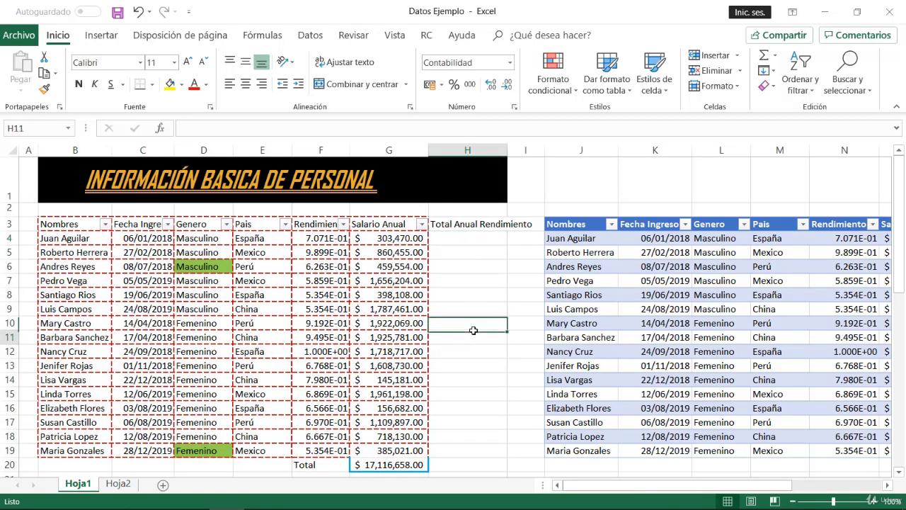
click(461, 240)
click(472, 335)
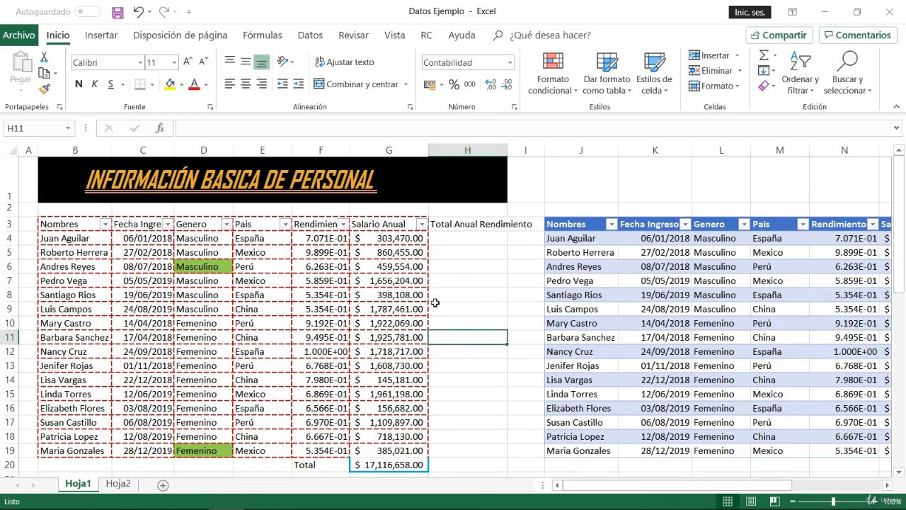
Delete column H with its "Total Anual Rendimiento" heading.
click(479, 227)
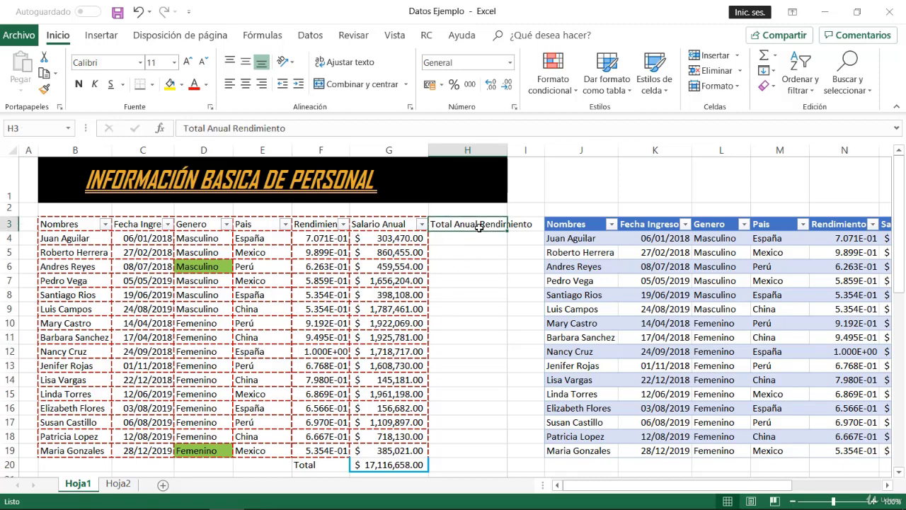
click(480, 150)
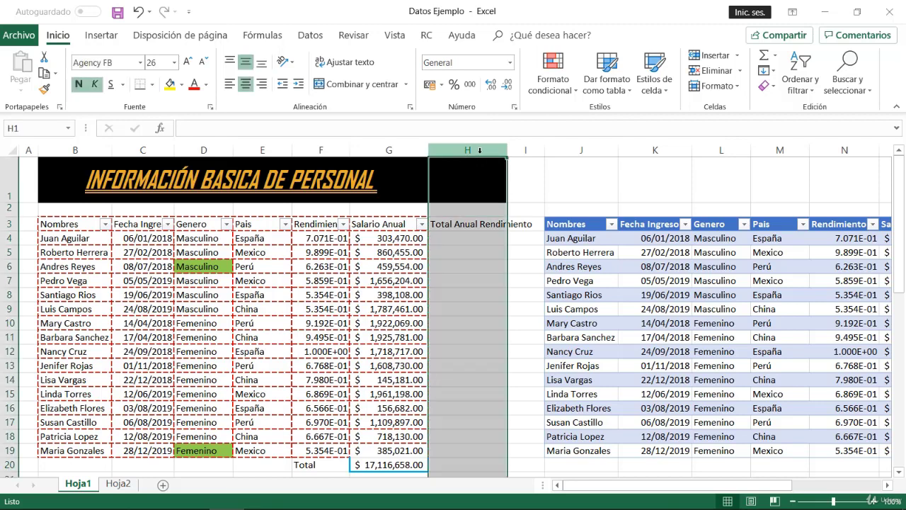
right_click(480, 151)
click(498, 270)
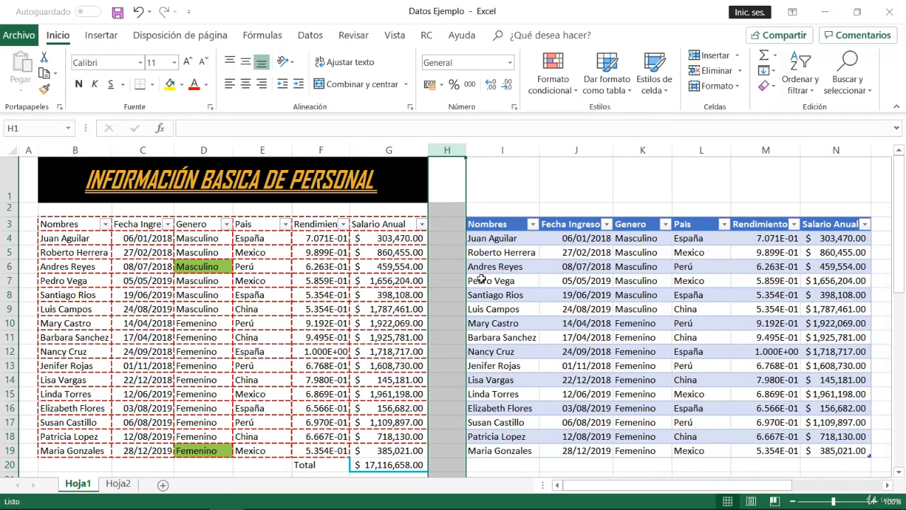
click(484, 367)
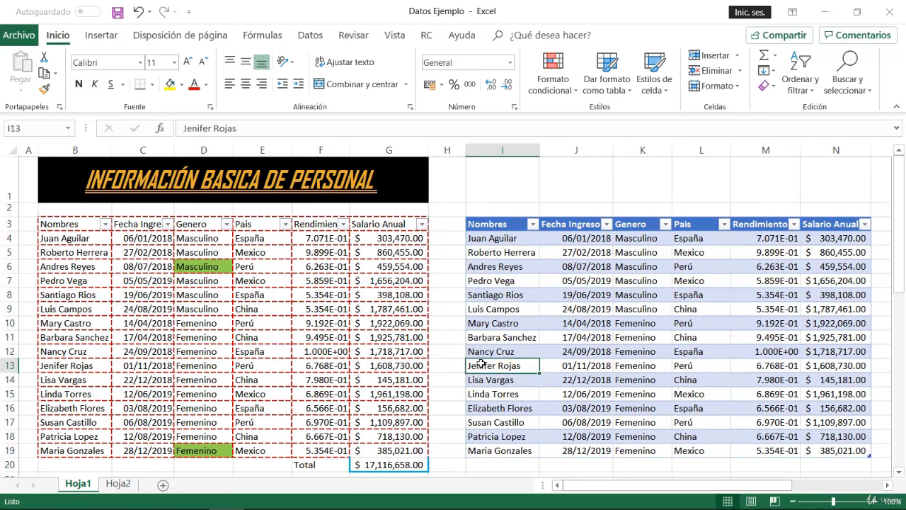
Add a column to the blue table by entering the heading "Total por rendimiento" in O3, next to Salario Anual.
drag(600, 485, 648, 491)
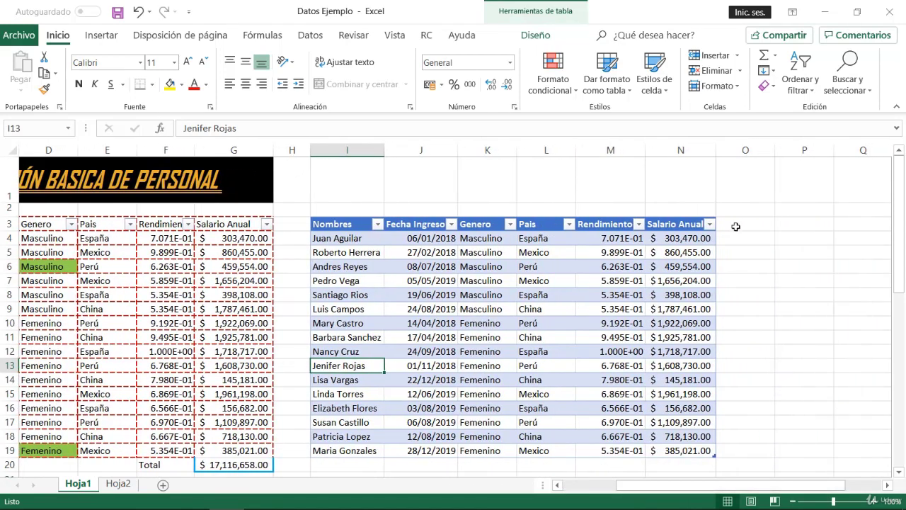
drag(737, 225, 754, 197)
click(761, 227)
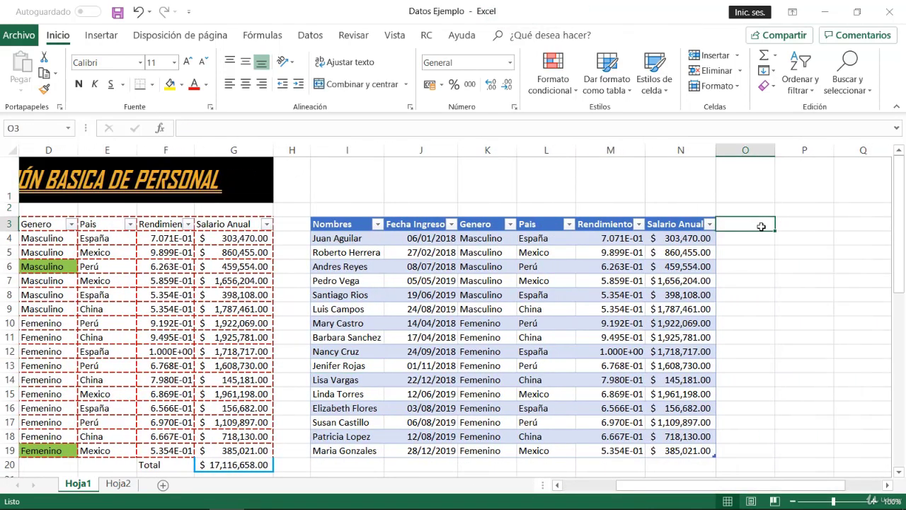
text(Total por rendi)
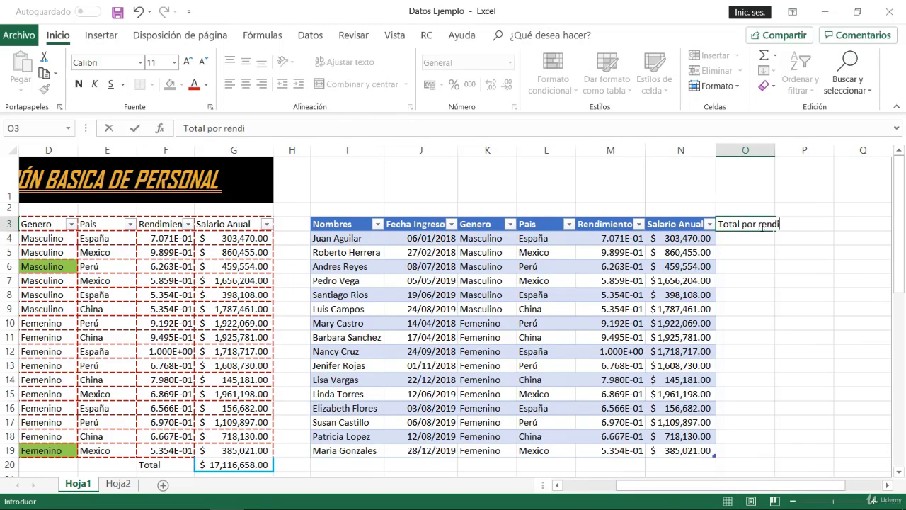
text(miento)
key(Return)
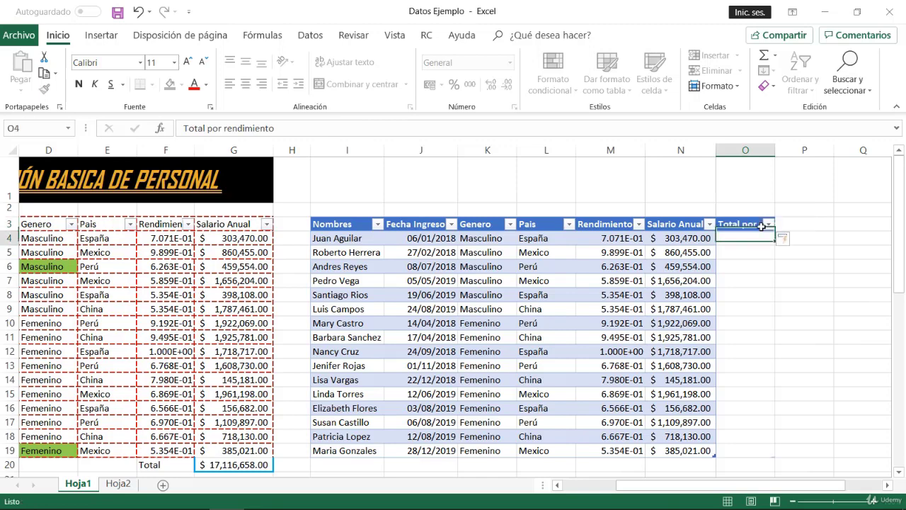
Examine how the table's added column O is formatted, comparing it with the original range.
click(753, 276)
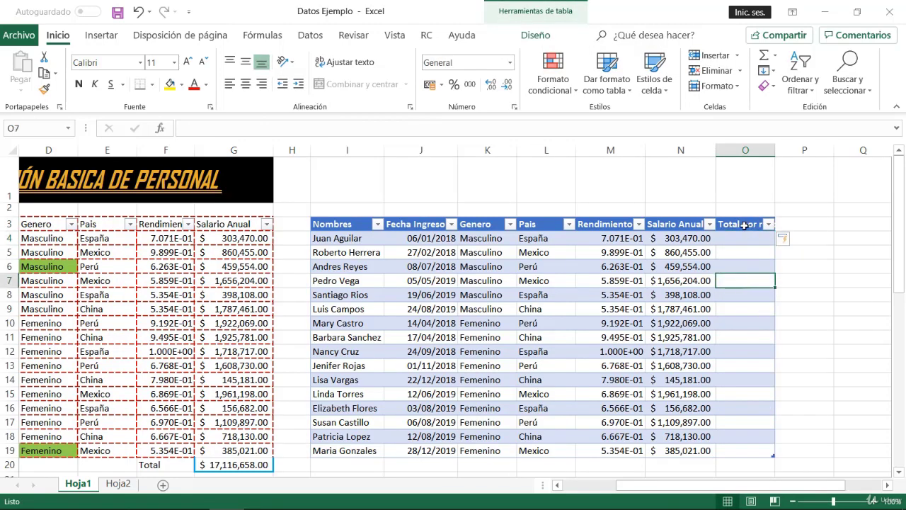
click(748, 227)
click(744, 353)
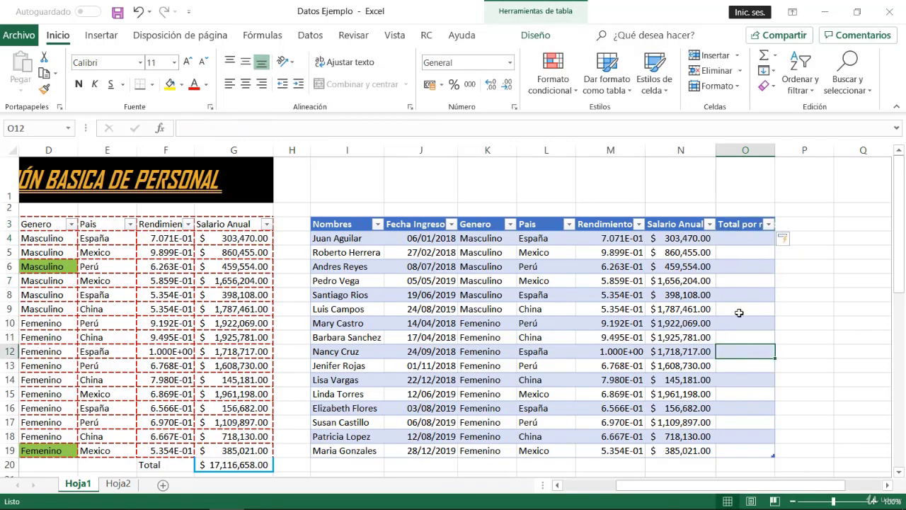
click(421, 324)
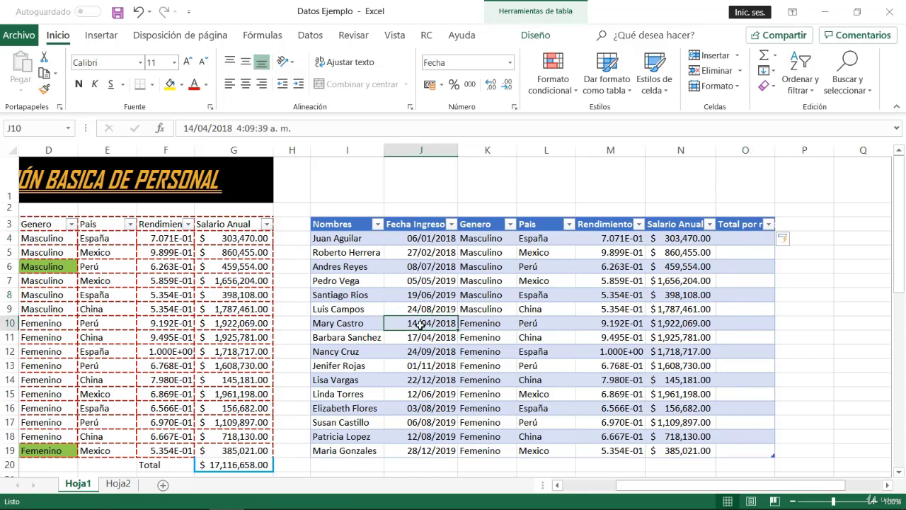
click(134, 309)
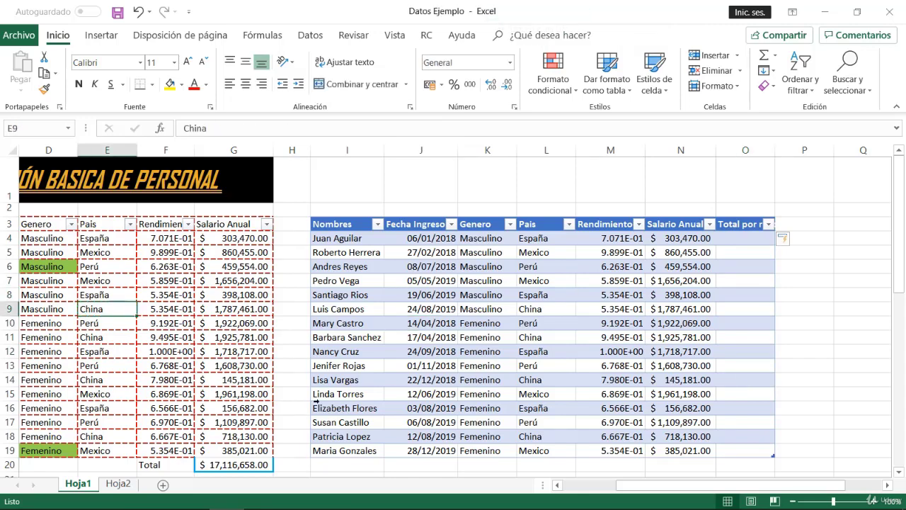
click(173, 320)
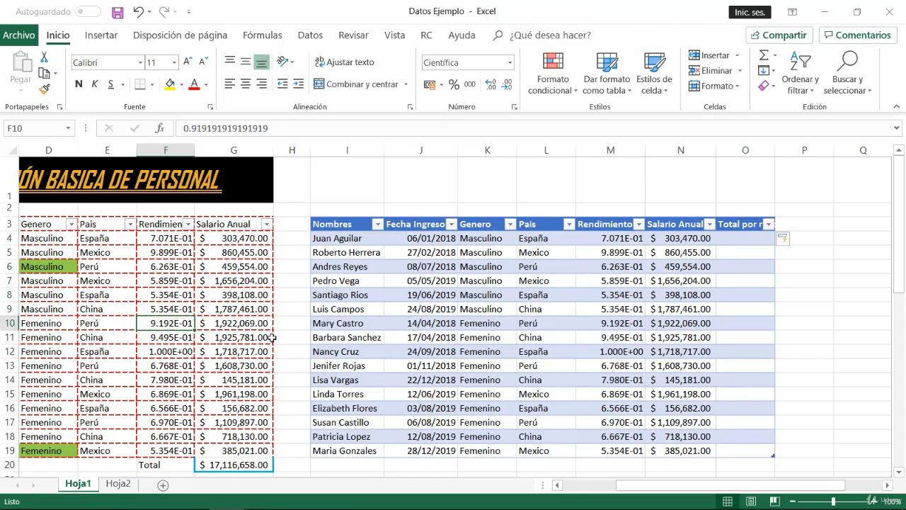
mouse_move(53, 254)
mouse_down()
mouse_move(92, 294)
mouse_move(230, 381)
mouse_up()
click(222, 339)
click(417, 326)
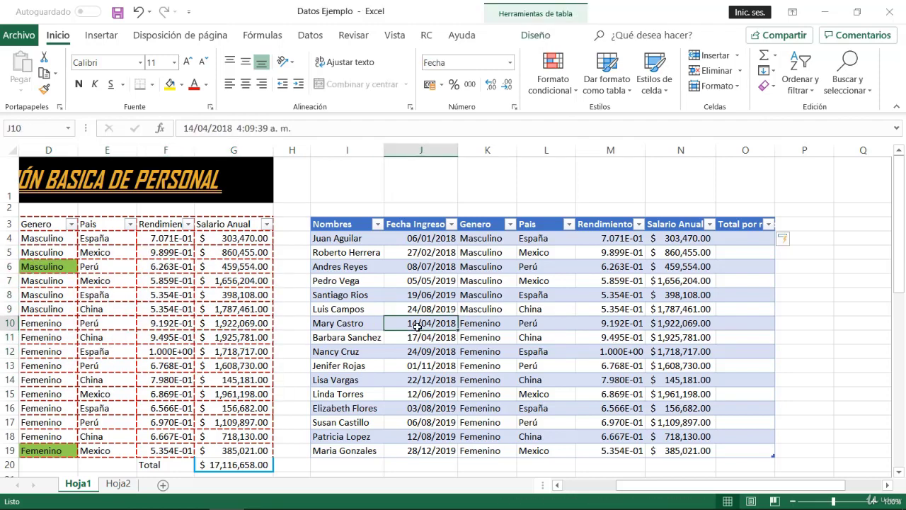
click(736, 253)
click(738, 310)
click(738, 352)
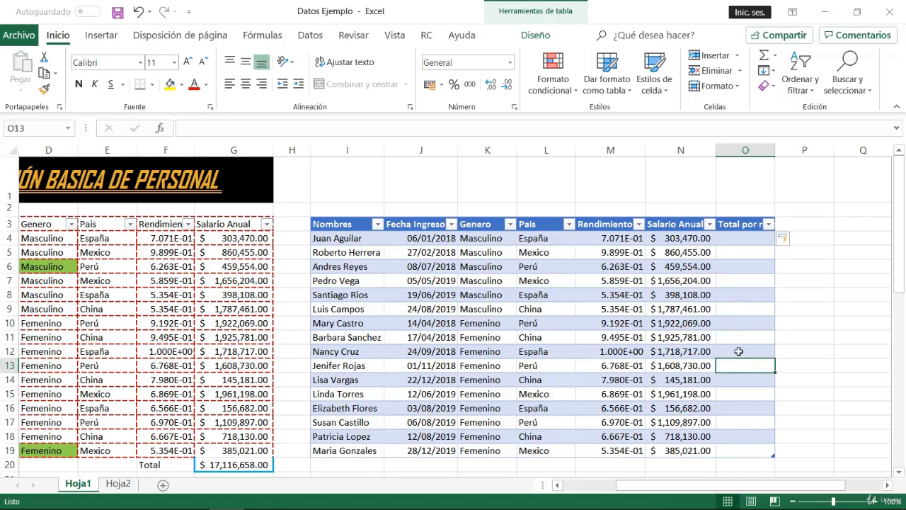
click(739, 277)
click(743, 339)
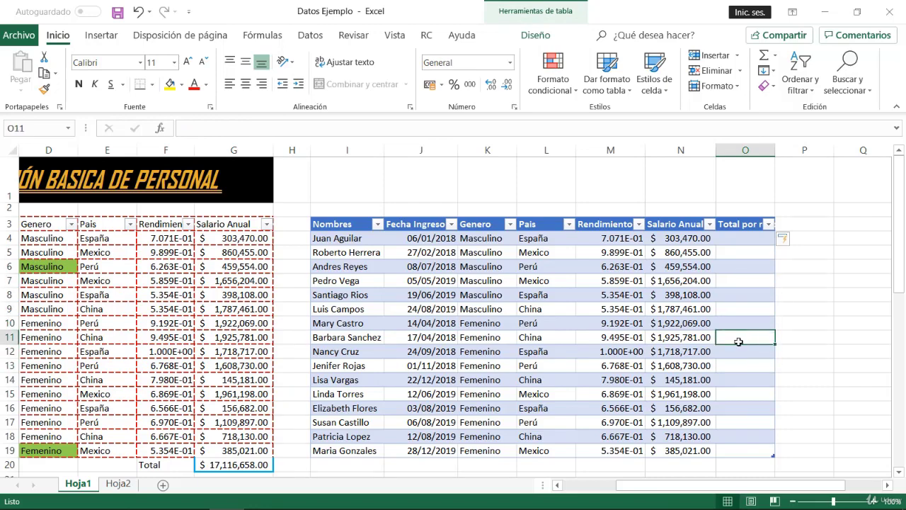
Delete column O with its "Total por rendimiento" heading from the table.
click(289, 243)
drag(674, 485, 690, 493)
click(686, 150)
right_click(696, 270)
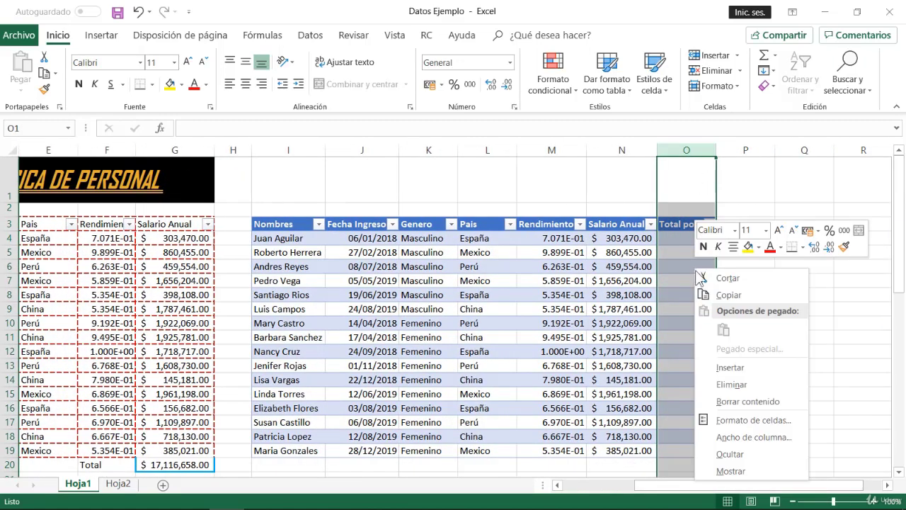
click(732, 383)
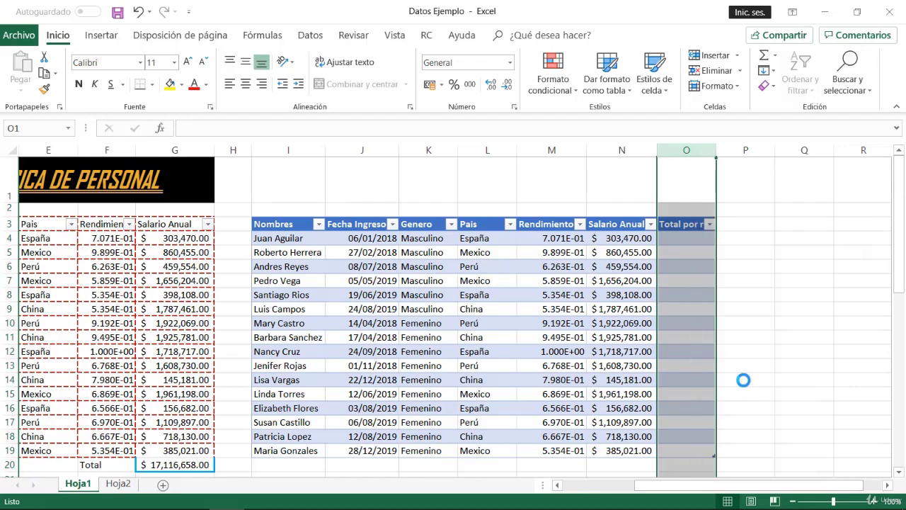
Inspect the formula of the salary total in G20 below the original range.
click(649, 359)
drag(708, 485, 635, 485)
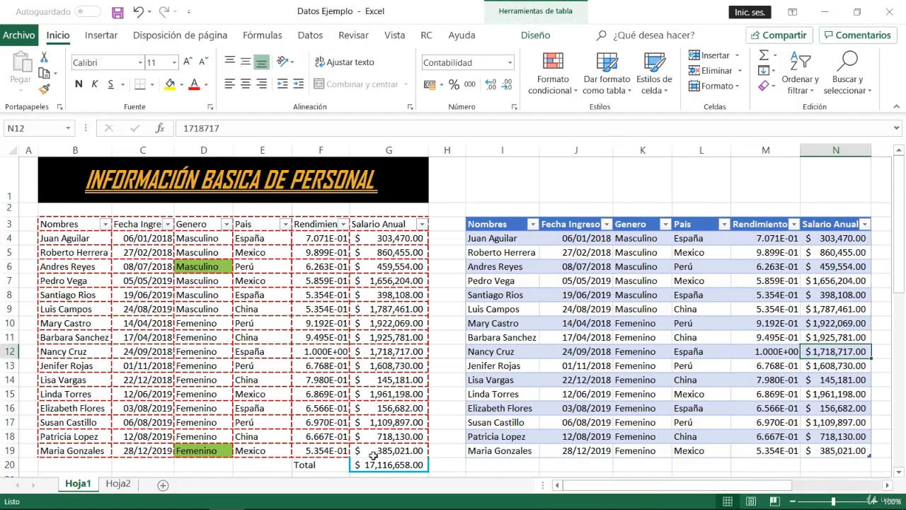
click(384, 468)
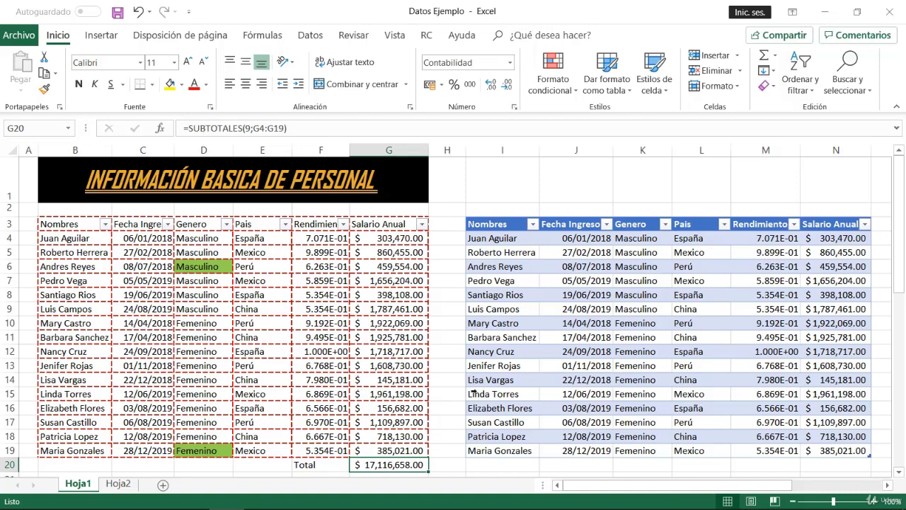
Add a total row to the blue table and autofit column N to display the salary total.
click(811, 380)
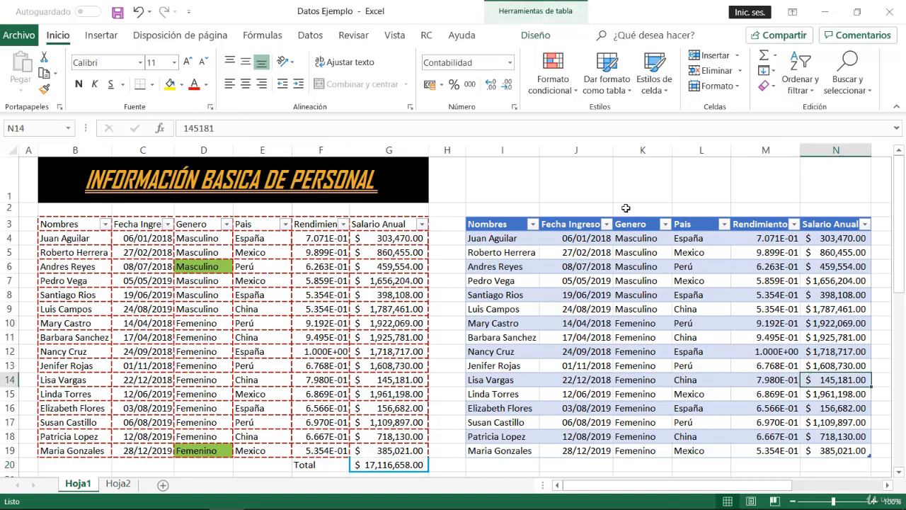
click(535, 34)
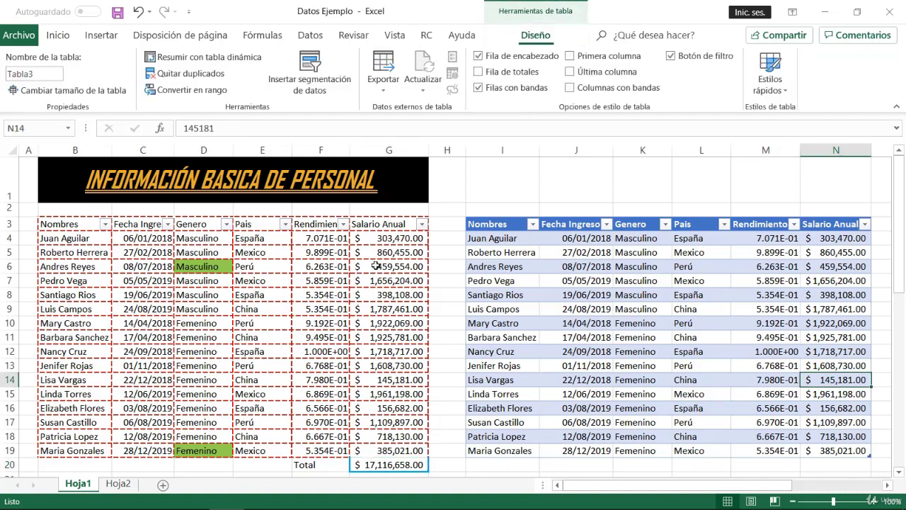
click(814, 465)
click(832, 308)
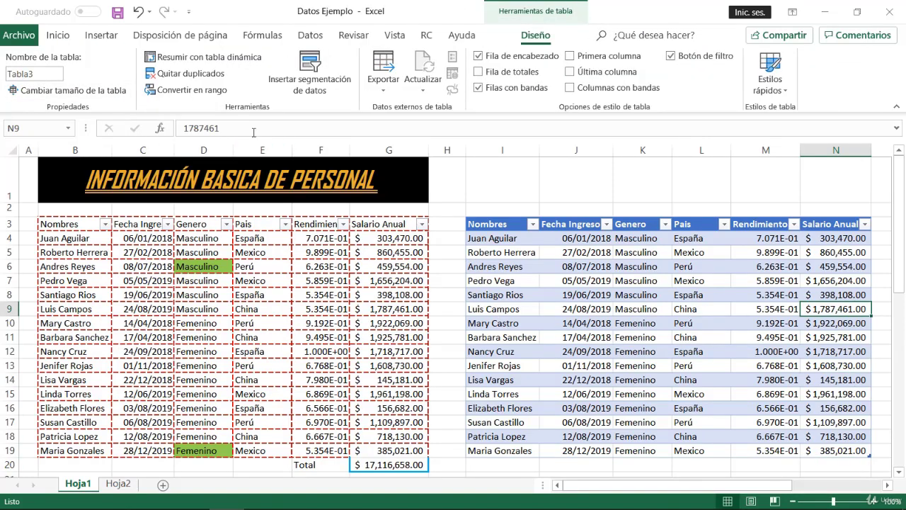
click(478, 71)
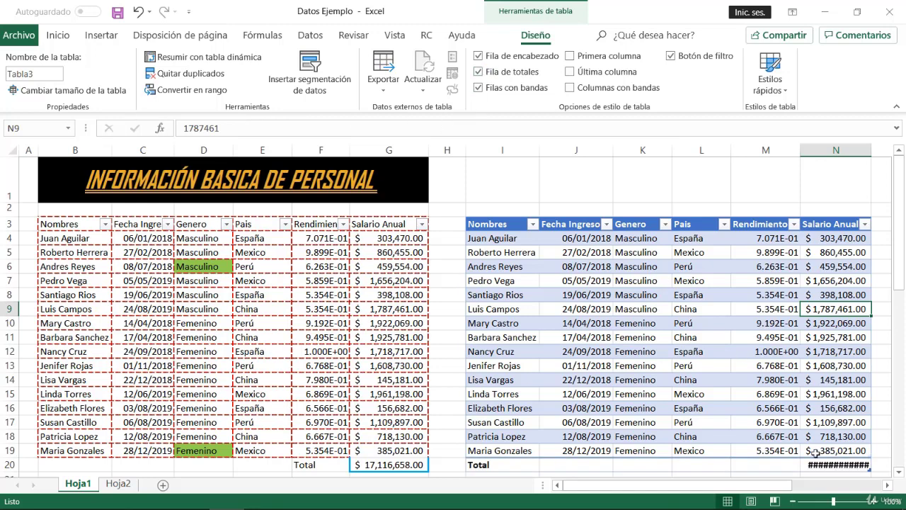
double_click(871, 148)
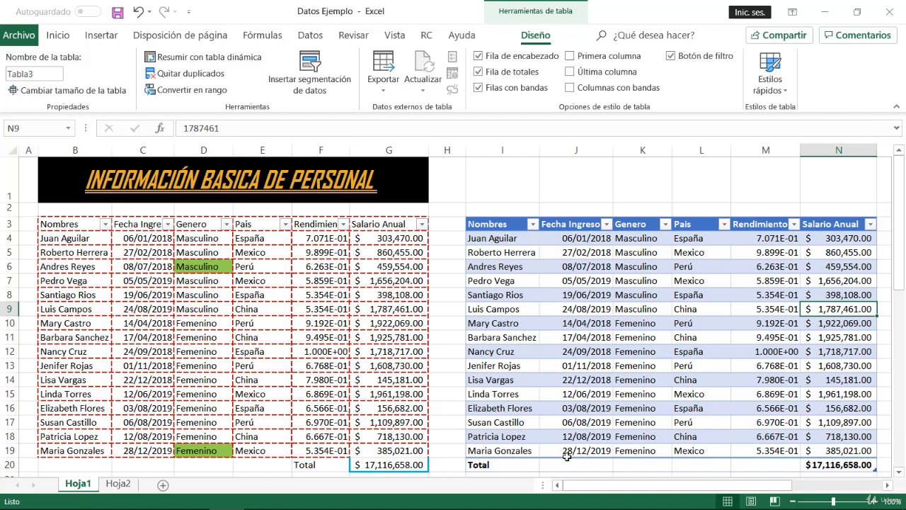
Compare the total formula in G20 and the cells around the original range's last row with the table's total row.
click(390, 467)
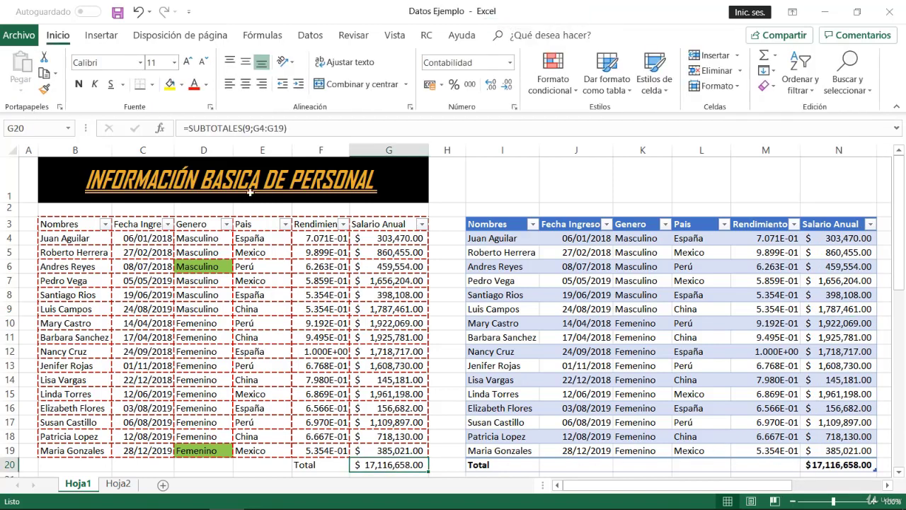
click(383, 282)
click(384, 391)
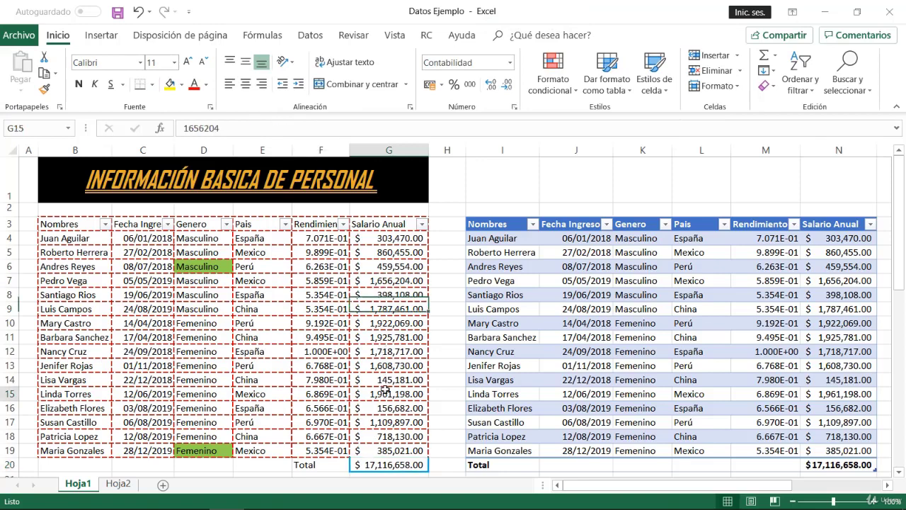
click(386, 324)
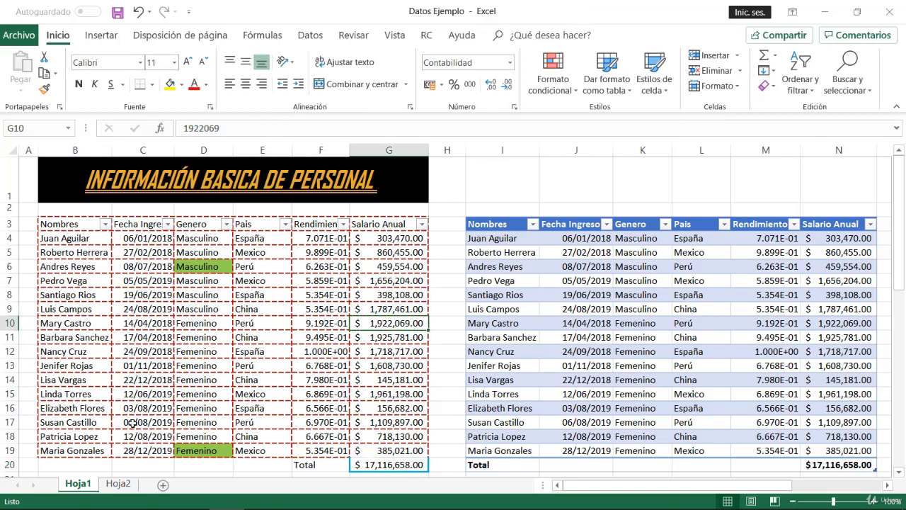
click(504, 366)
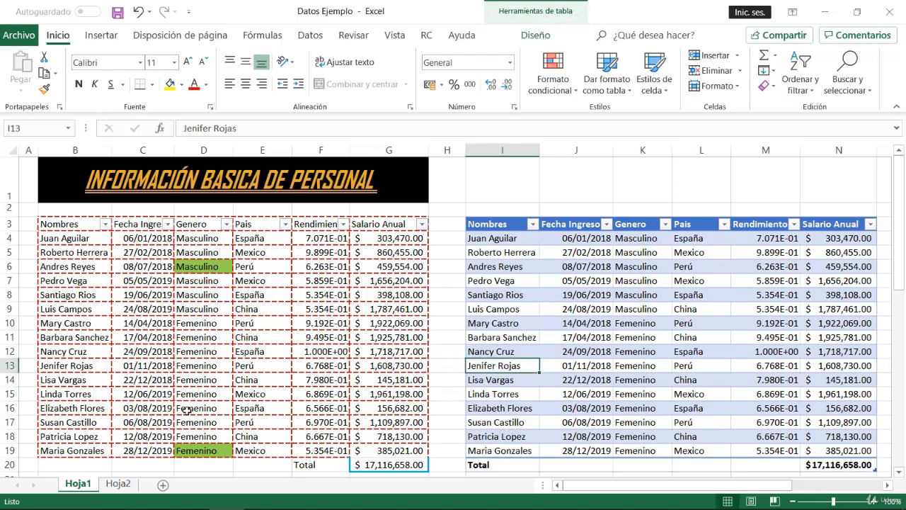
scroll(200, 405, down, 1)
click(76, 401)
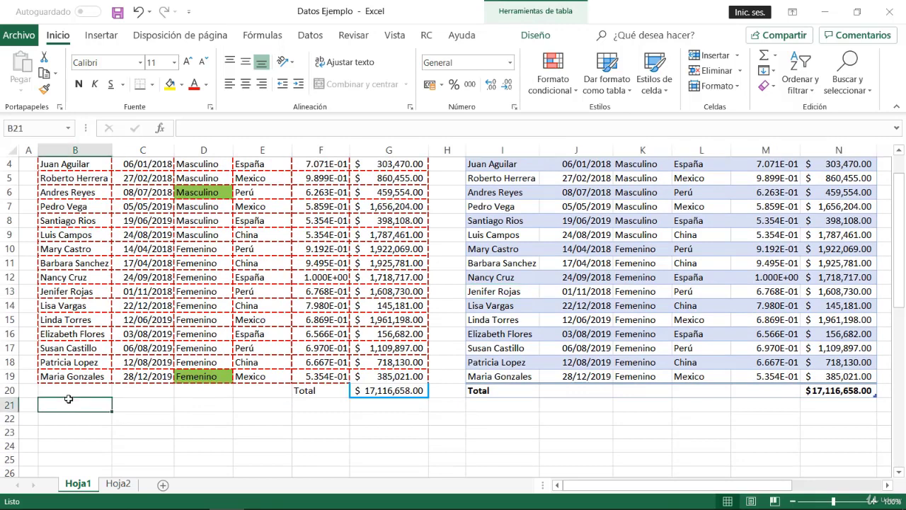
click(4, 390)
click(125, 400)
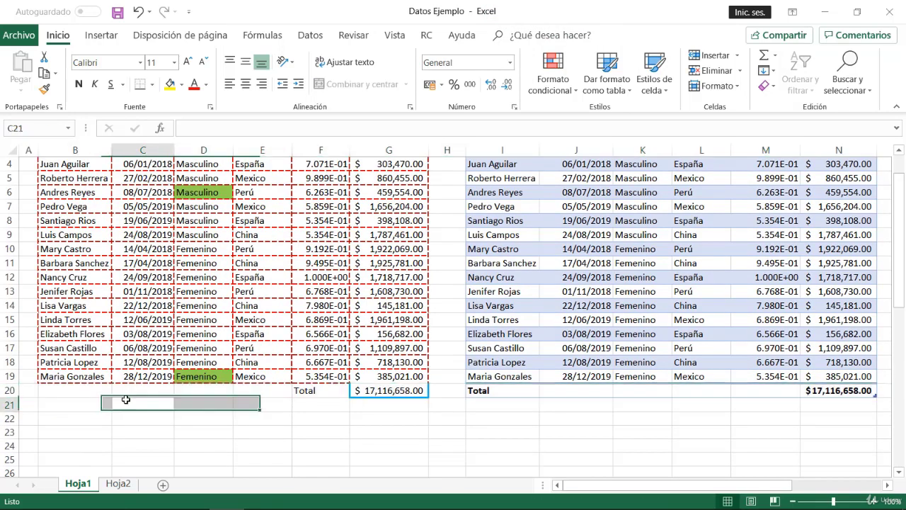
click(69, 391)
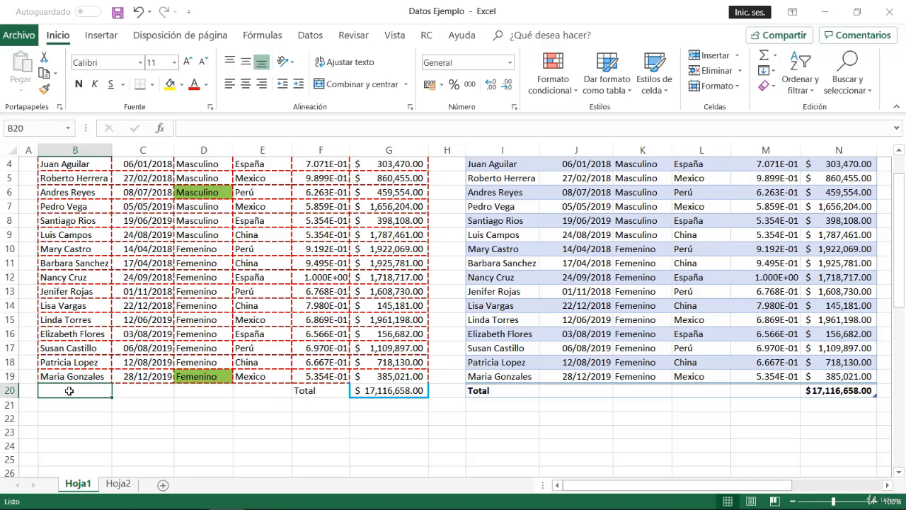
click(504, 249)
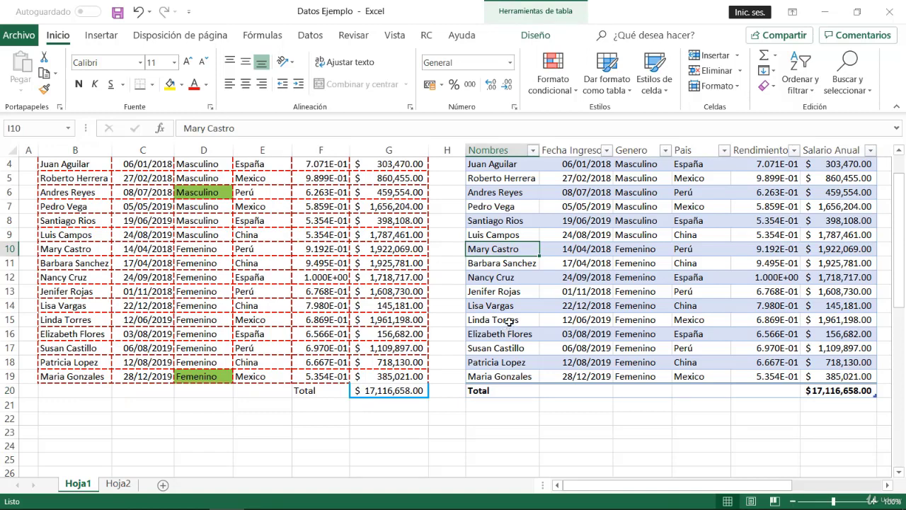
click(492, 407)
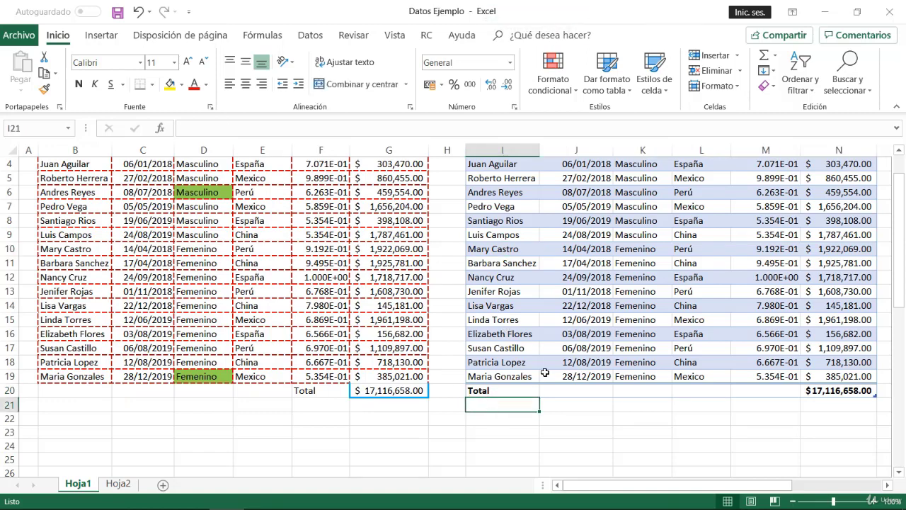
click(518, 331)
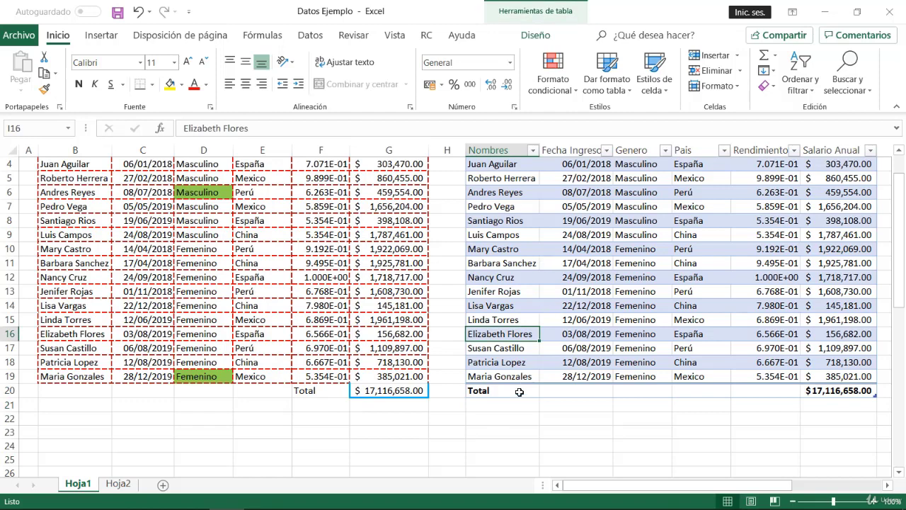
Enter a new employee's full name in B20, directly below the last record of the original range.
click(88, 405)
click(69, 393)
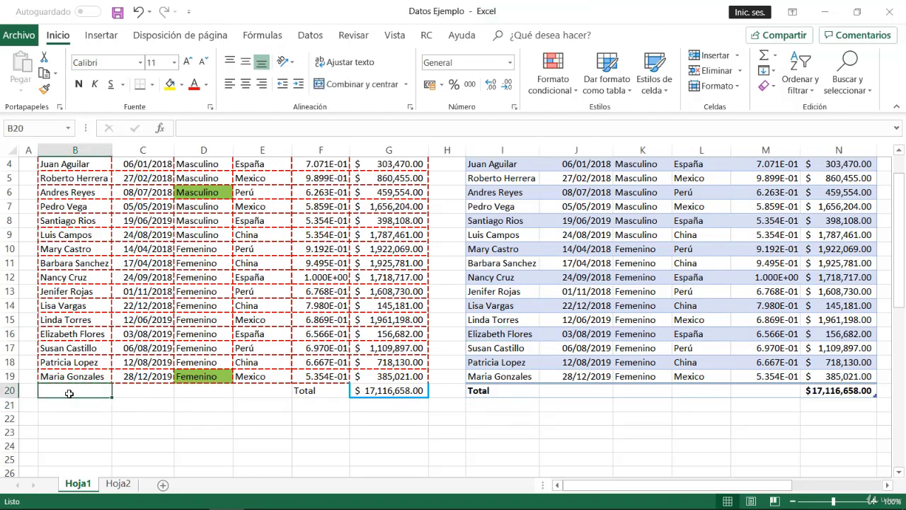
text(J)
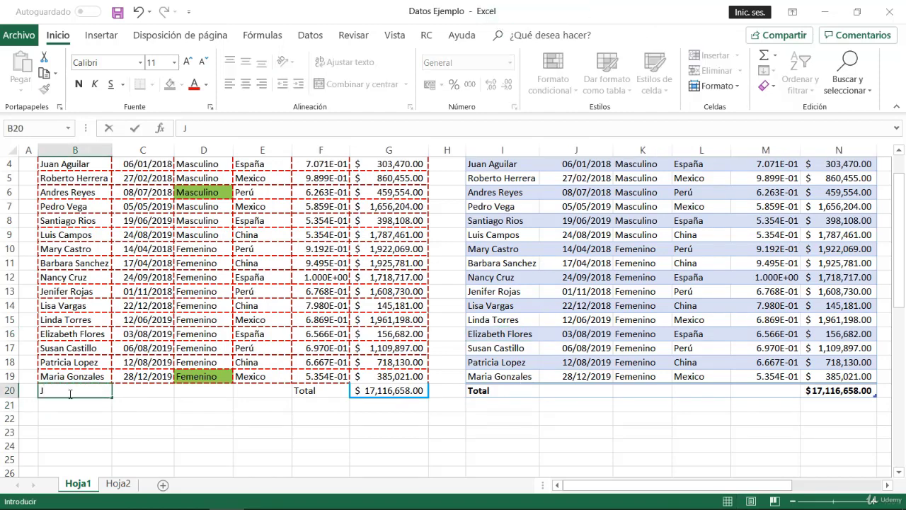
text(ul)
text(io Cops)
key(Return)
Examine the formatting of the new record in B20 and the empty cells around it.
click(70, 394)
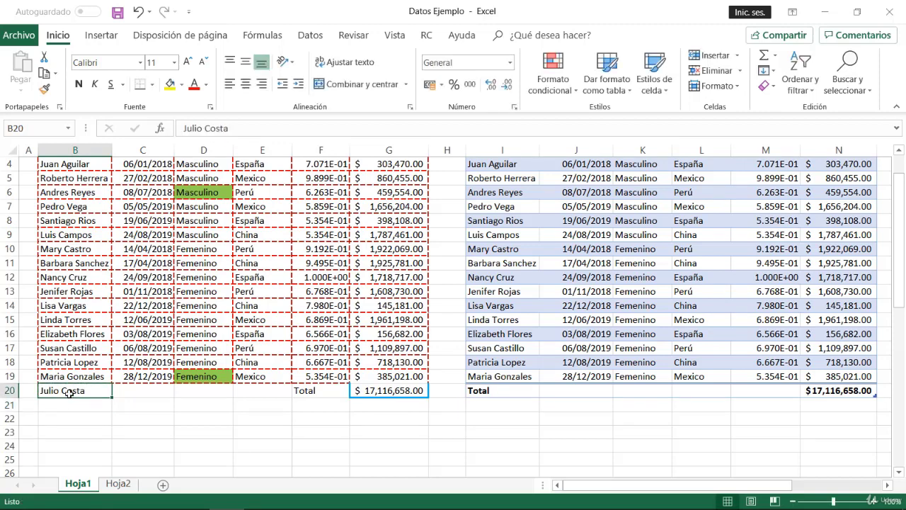
click(99, 418)
click(109, 393)
click(120, 418)
click(124, 395)
click(136, 418)
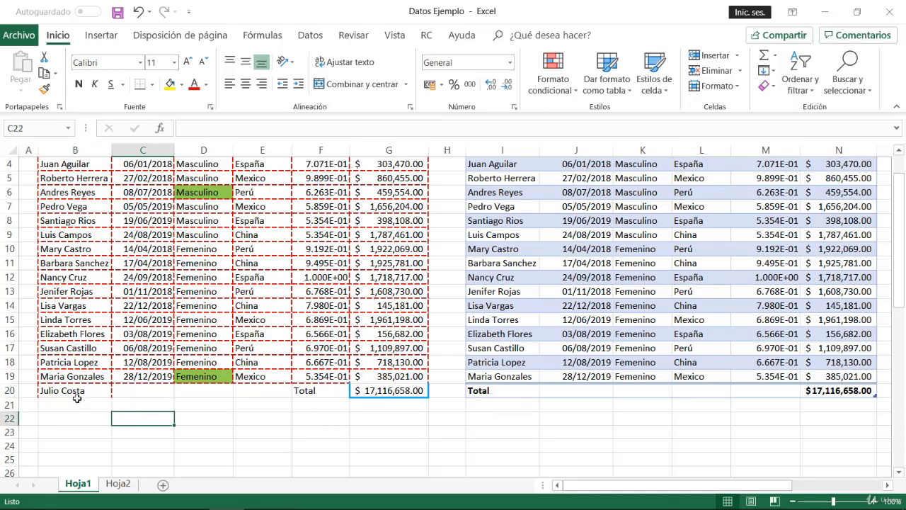
click(92, 393)
click(93, 401)
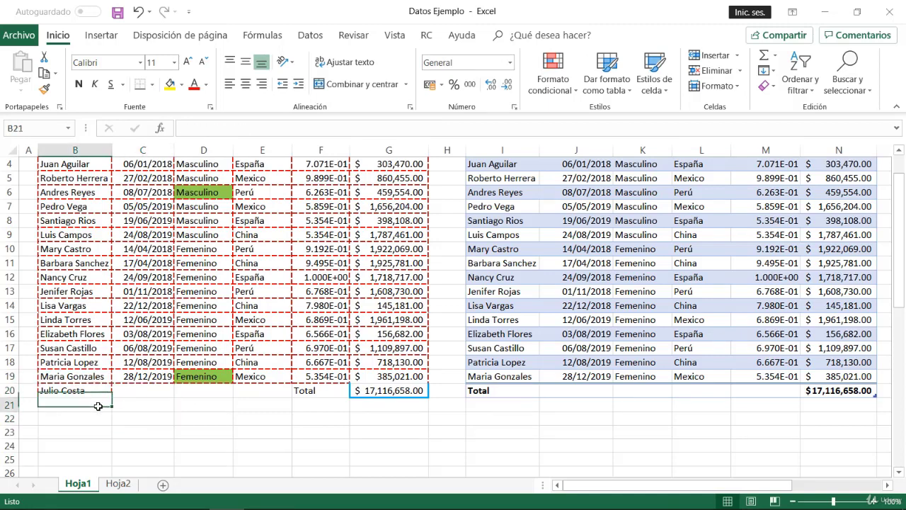
click(84, 392)
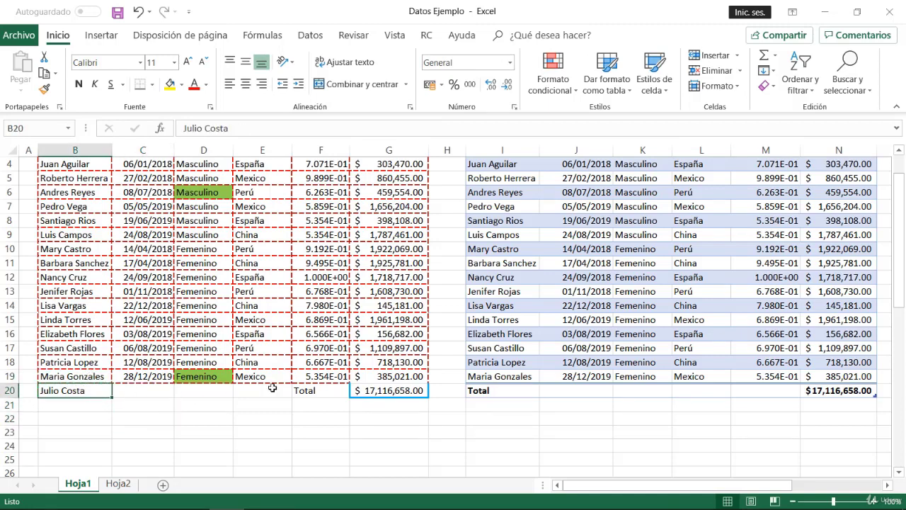
Try to add a record to the table by entering the employee's full name in I21, below its total row.
click(489, 408)
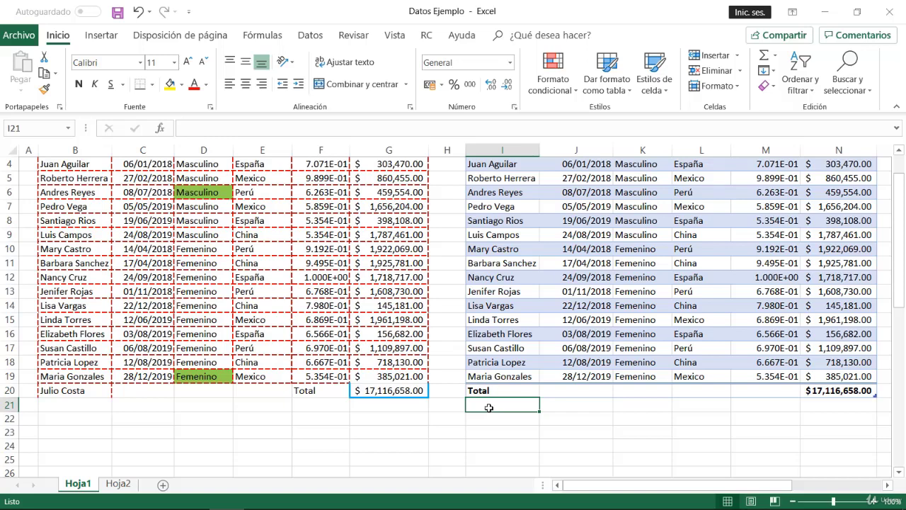
text(Juli)
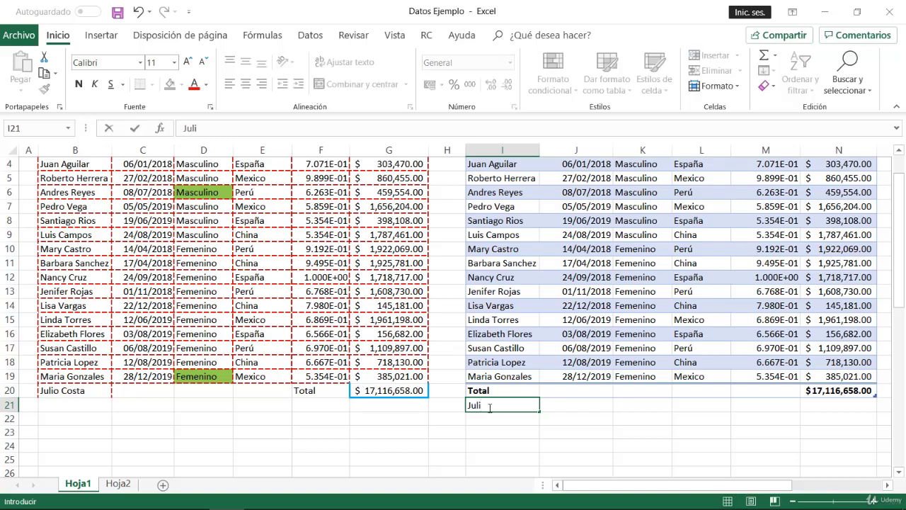
text(o costa)
key(Return)
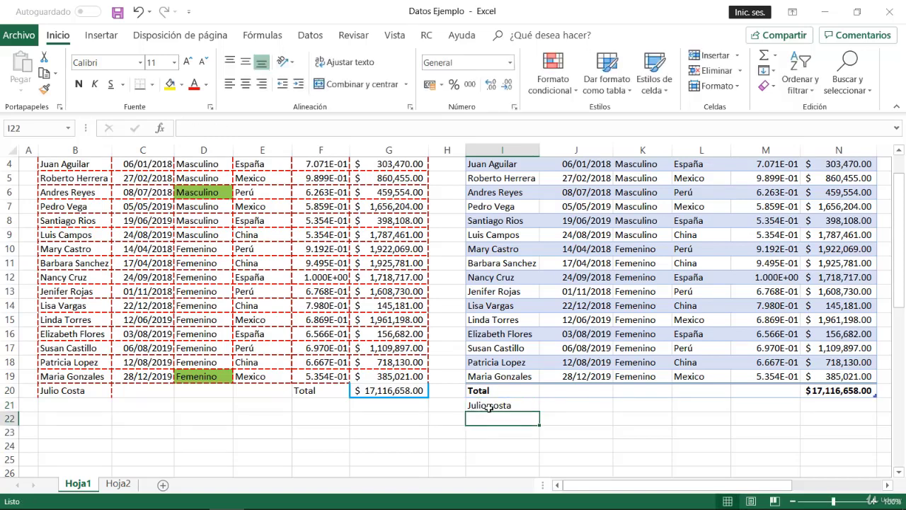
click(489, 408)
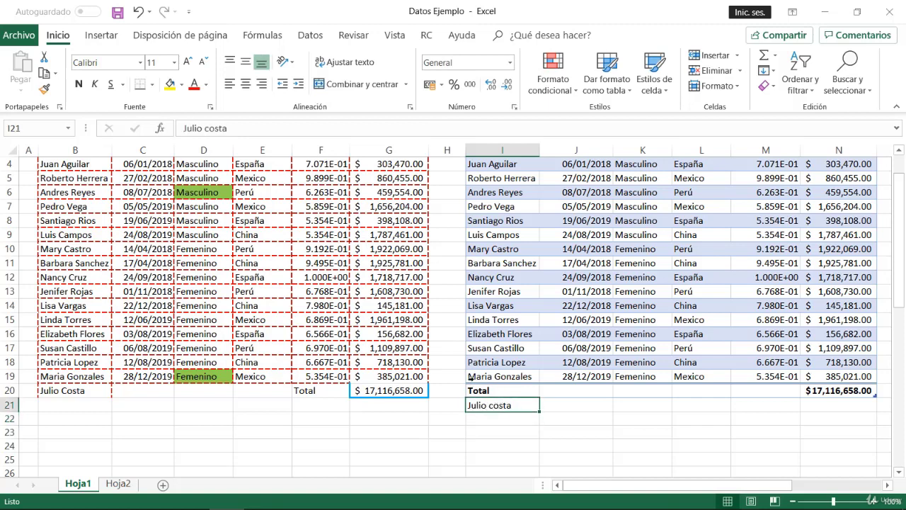
Clear the employee name from I21, below the table's total row.
click(471, 390)
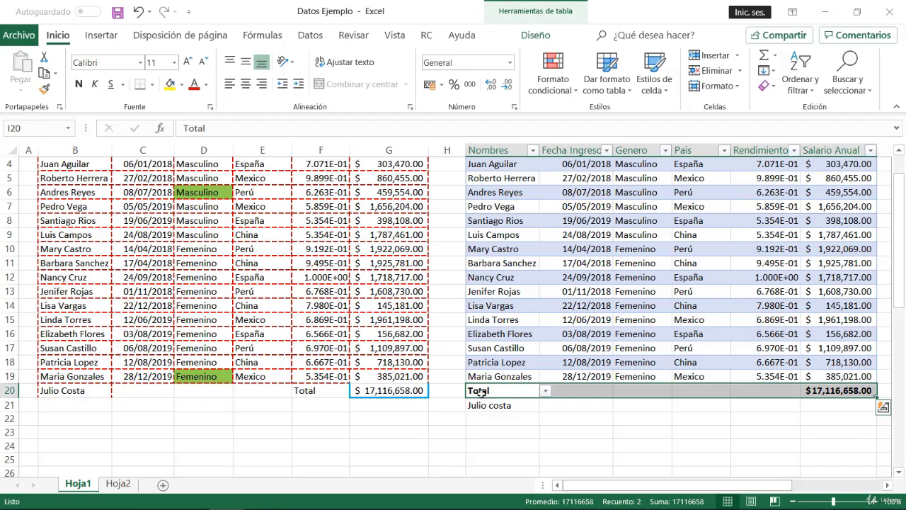
click(498, 410)
key(Delete)
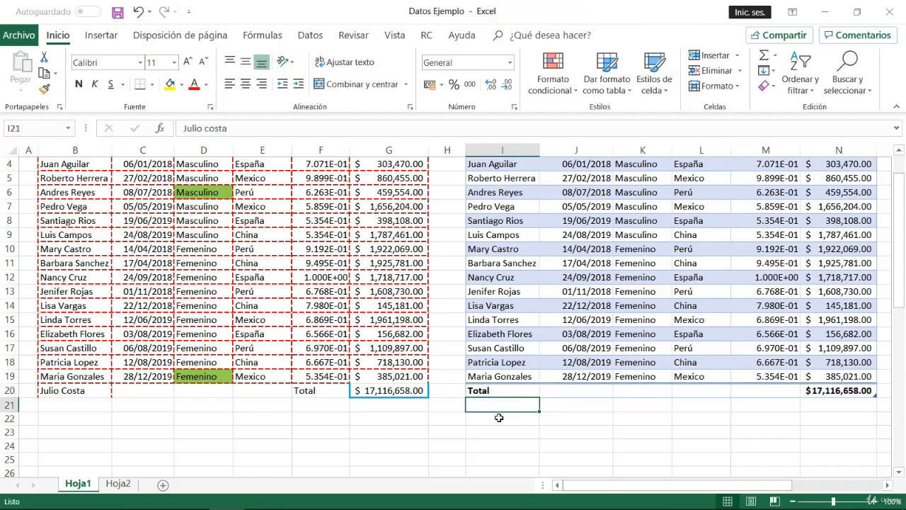
Insert a blank sheet row at row 13, across both the original range and the table.
scroll(514, 416, up, 1)
scroll(514, 415, up, 1)
scroll(507, 337, down, 1)
click(10, 291)
right_click(10, 291)
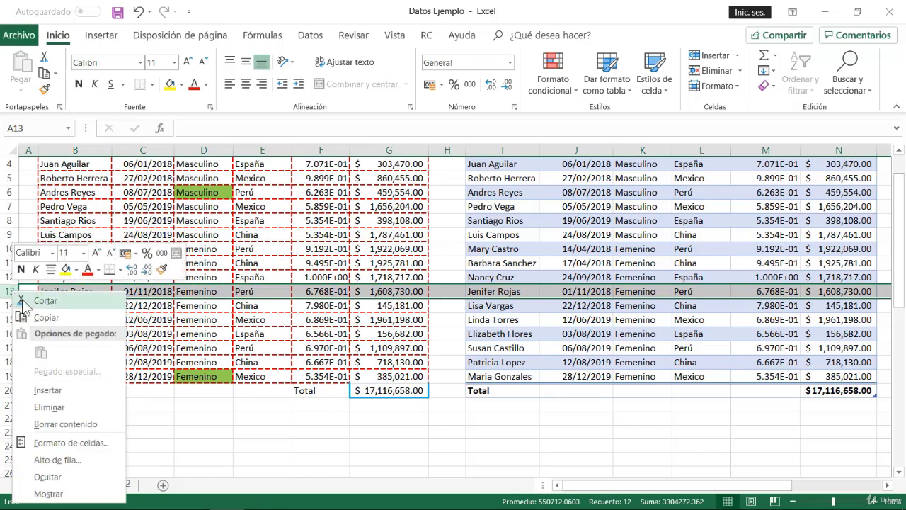
click(59, 392)
Examine the inserted row 13 in the table and the original range, comparing its formatting with the manually added record in row 21.
click(512, 292)
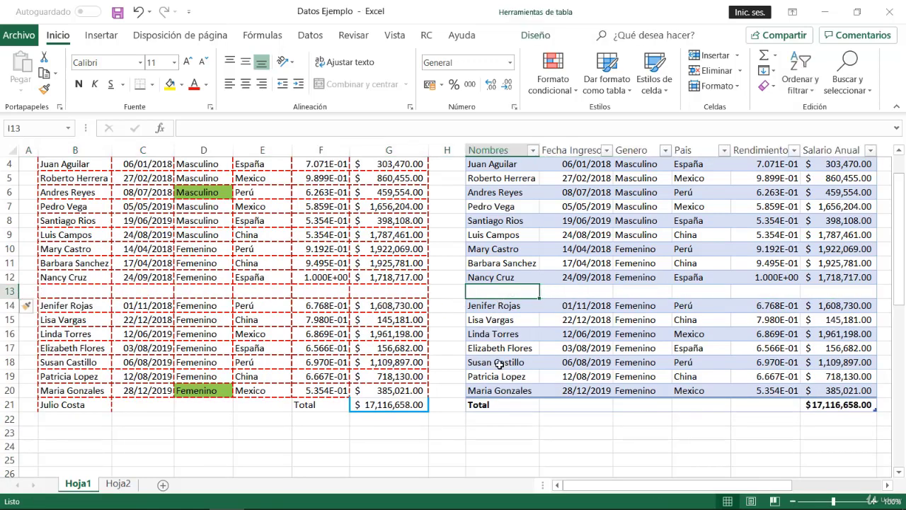
click(506, 364)
click(505, 291)
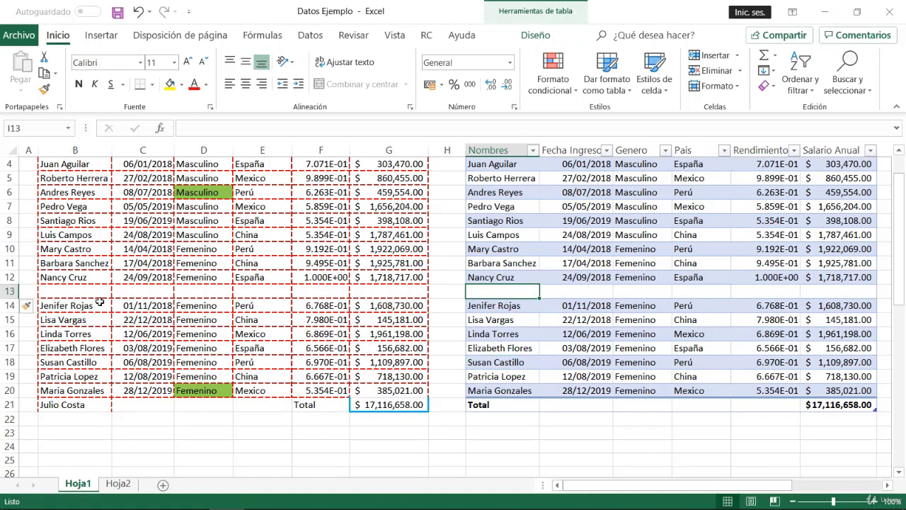
click(83, 287)
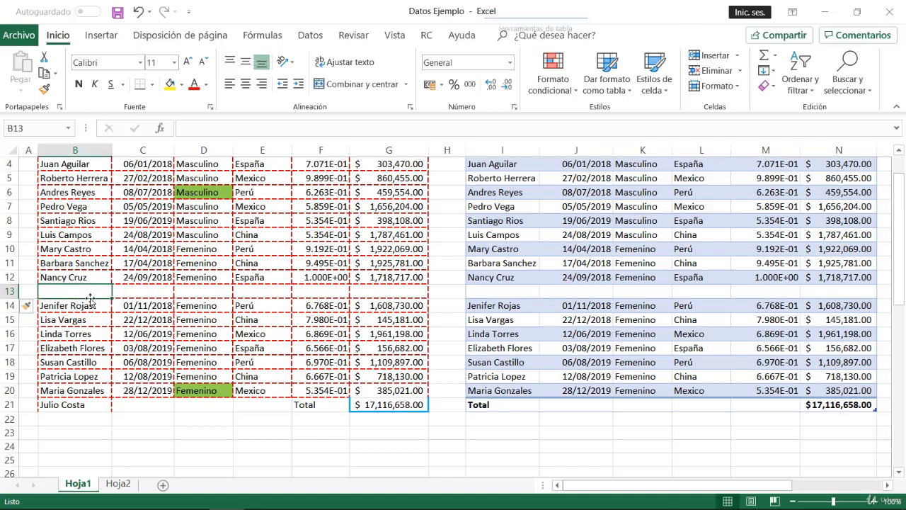
drag(74, 206, 394, 385)
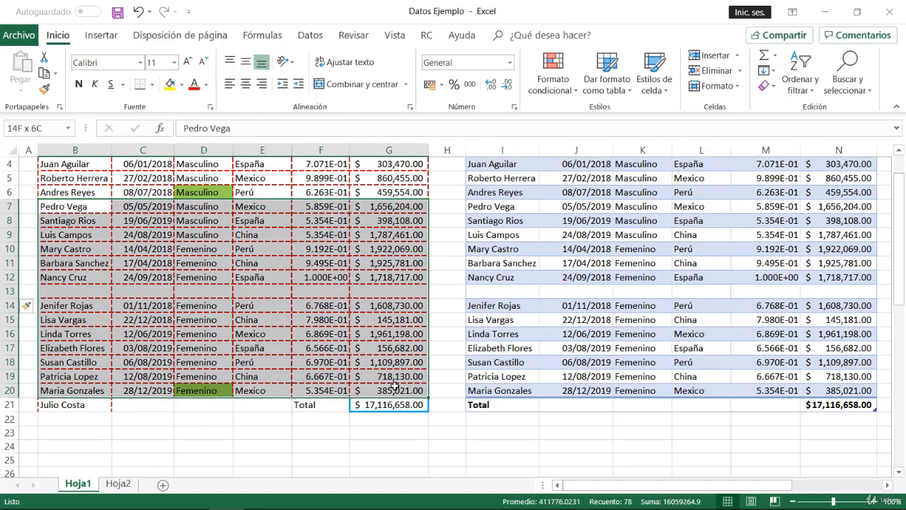
click(312, 312)
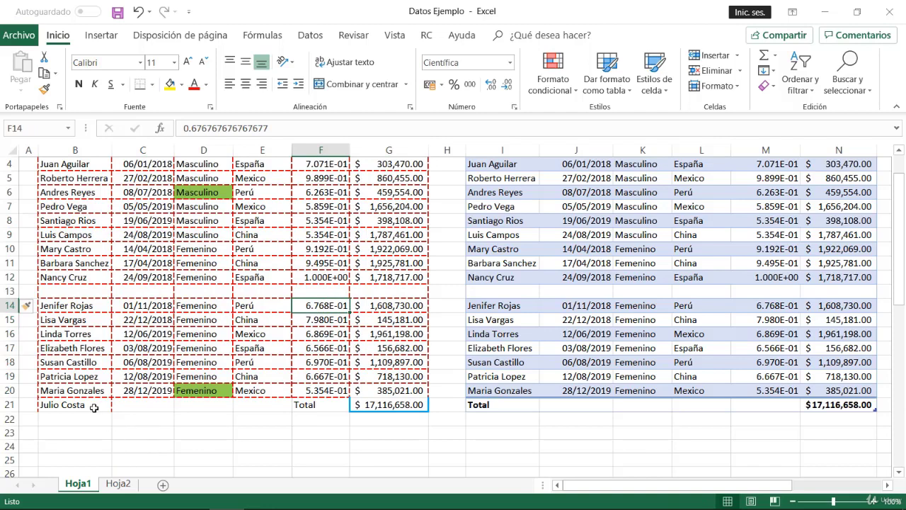
drag(94, 409, 253, 405)
click(253, 404)
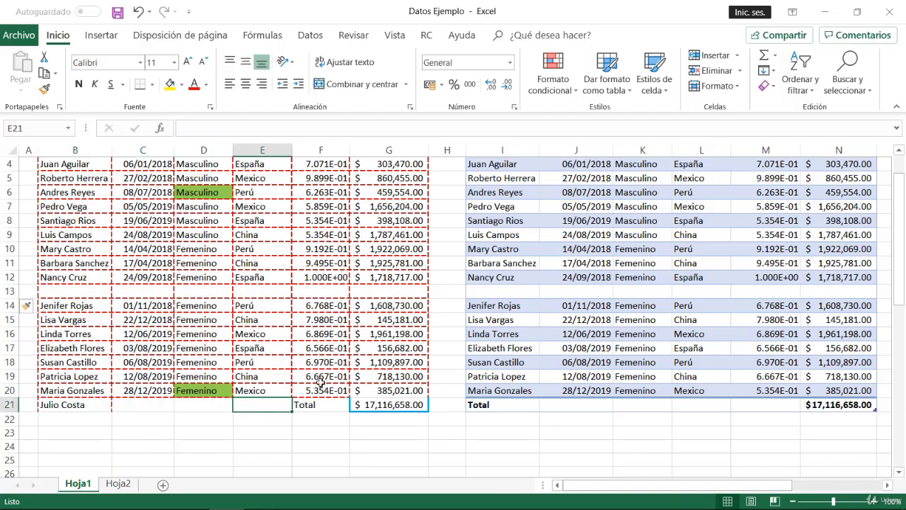
click(84, 406)
click(86, 421)
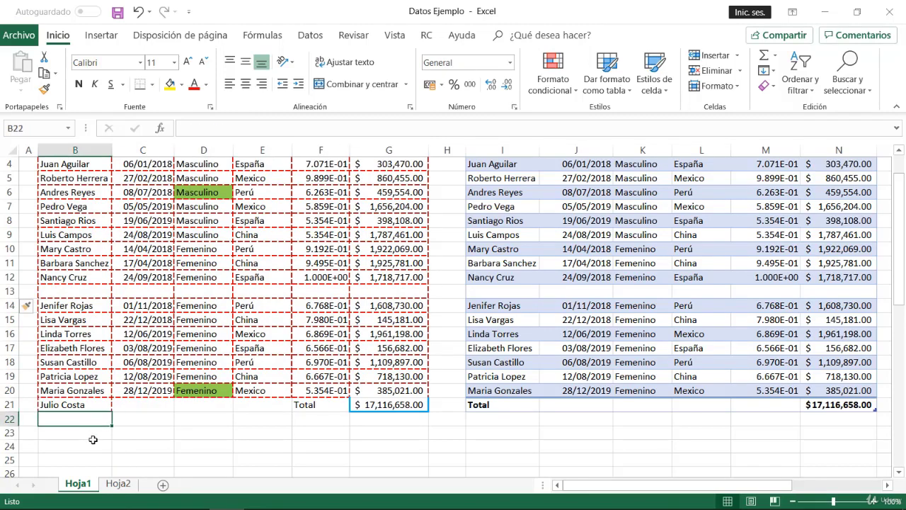
Insert a table row above the blank row 13, within the table only.
drag(83, 418, 151, 419)
click(310, 417)
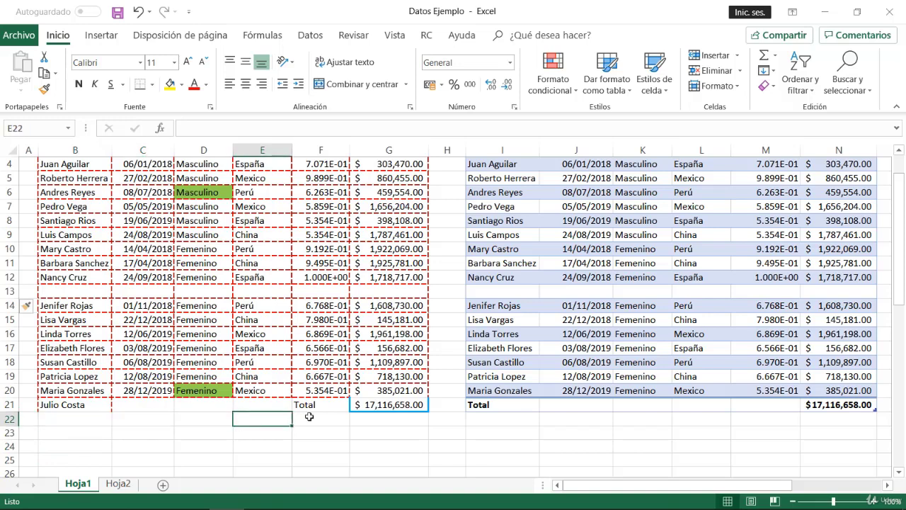
click(371, 405)
click(497, 403)
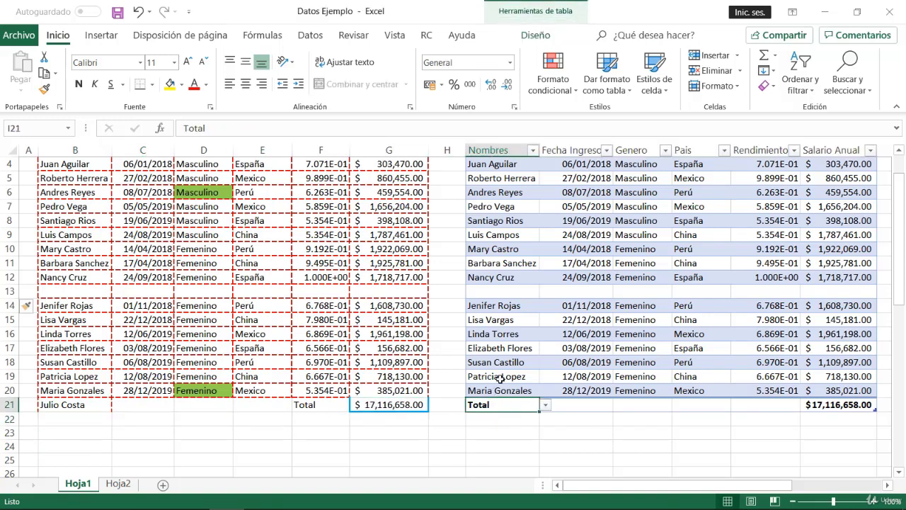
click(482, 287)
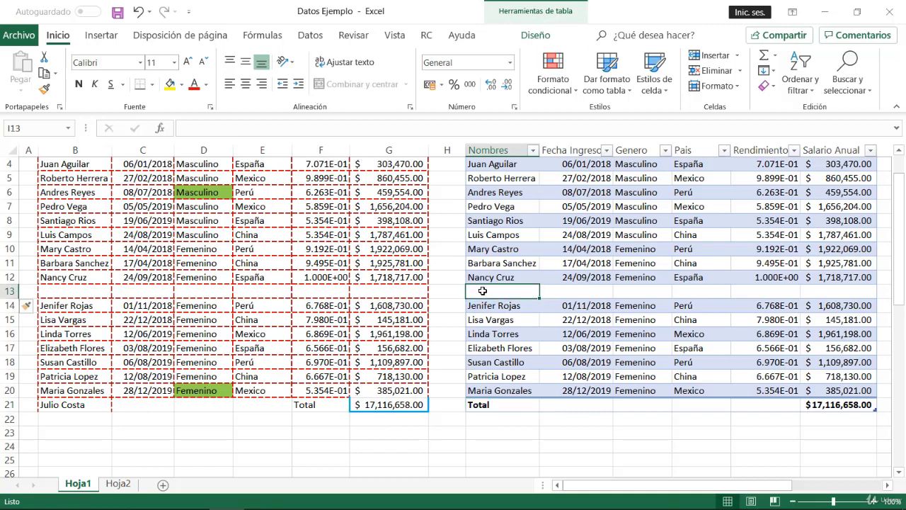
right_click(481, 287)
mouse_move(520, 273)
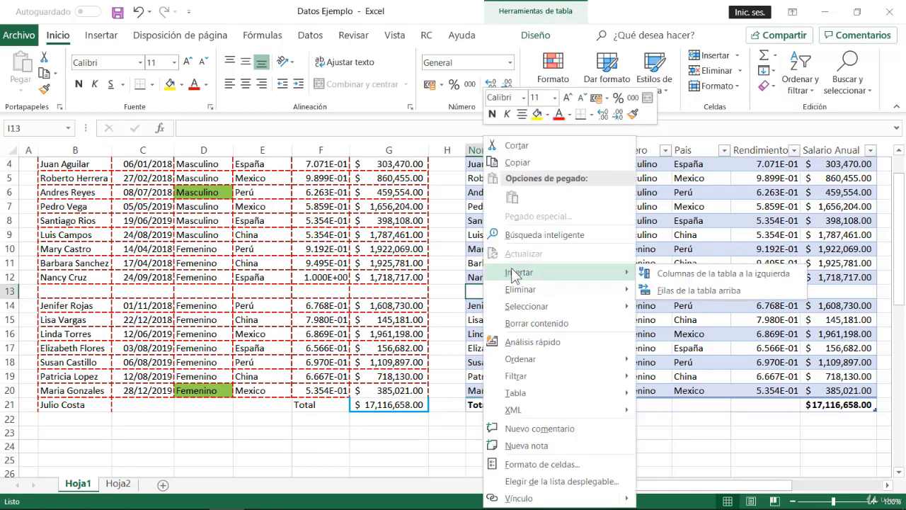
click(681, 292)
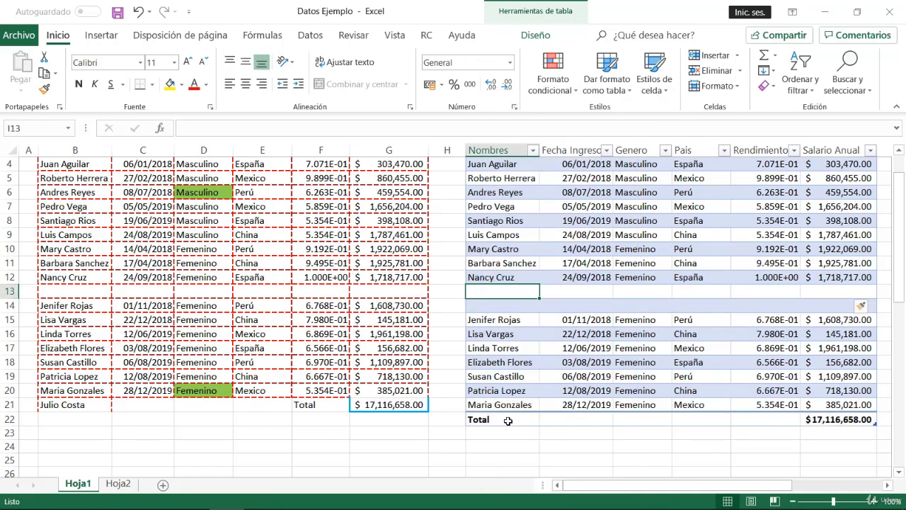
Examine the formula of the table's Salario Anual total in N22, focusing on its structured column reference.
click(821, 291)
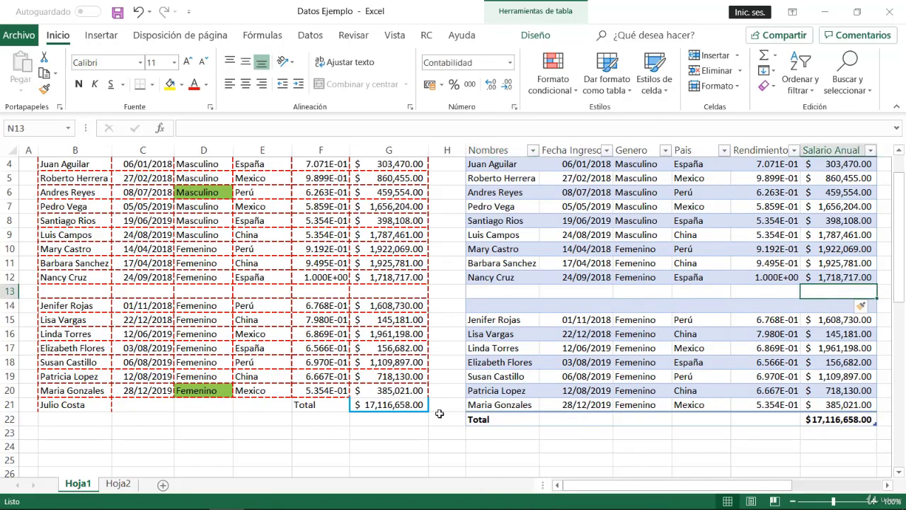
click(838, 419)
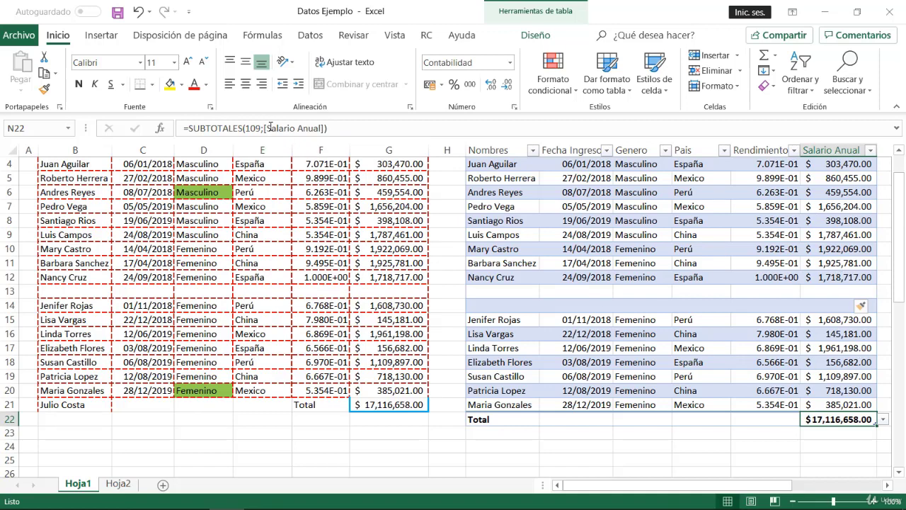
drag(267, 128, 324, 128)
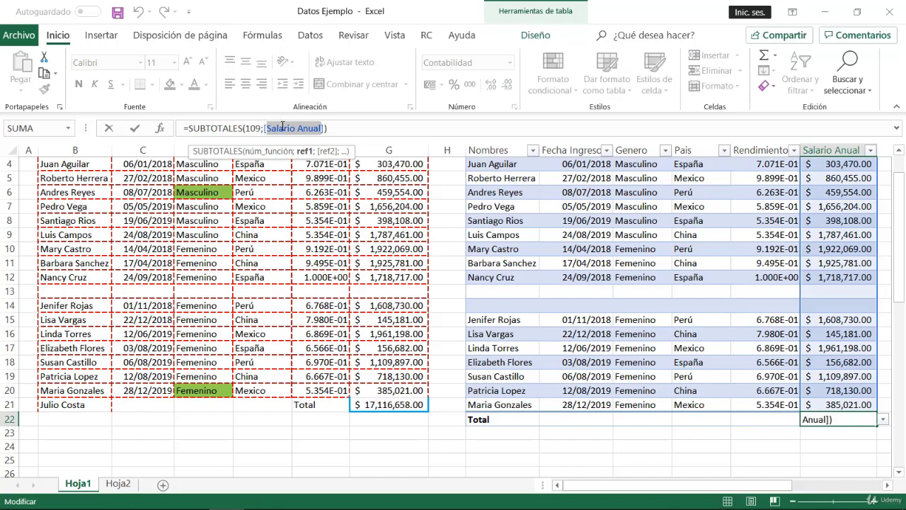
scroll(825, 267, up, 1)
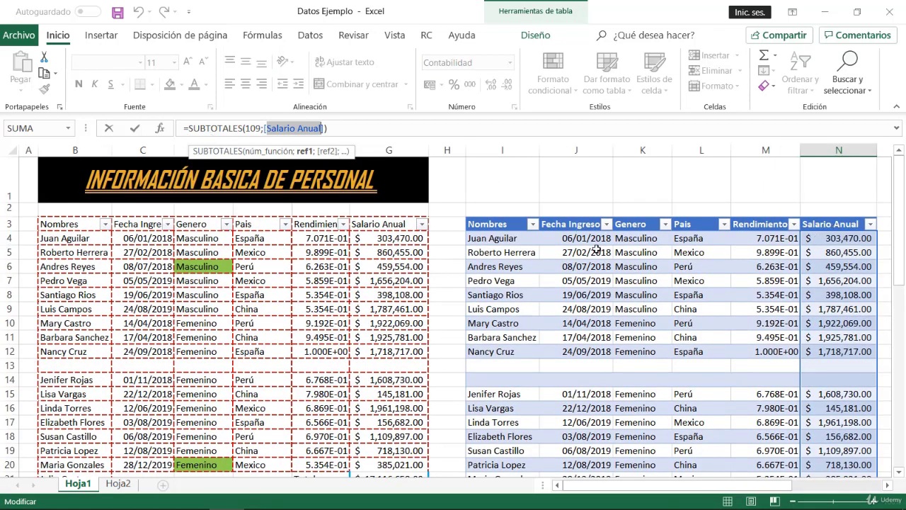
scroll(602, 255, down, 1)
key(Return)
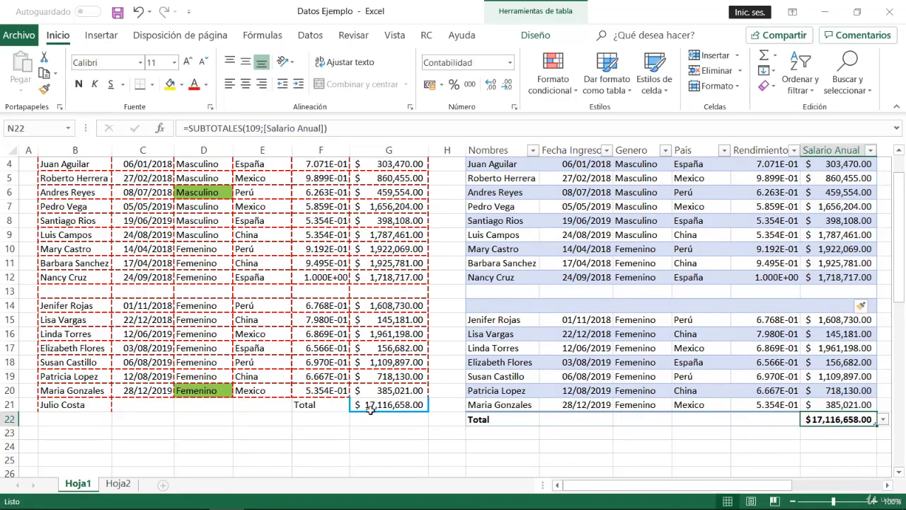
Examine the range referenced by the original data's total formula in G21, comparing it with the blank row 13.
click(371, 408)
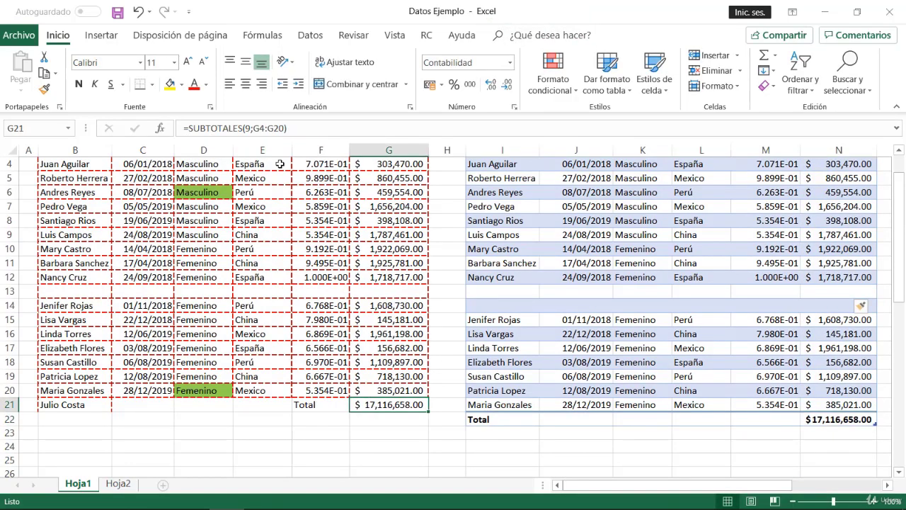
scroll(273, 128, up, 1)
drag(255, 129, 287, 128)
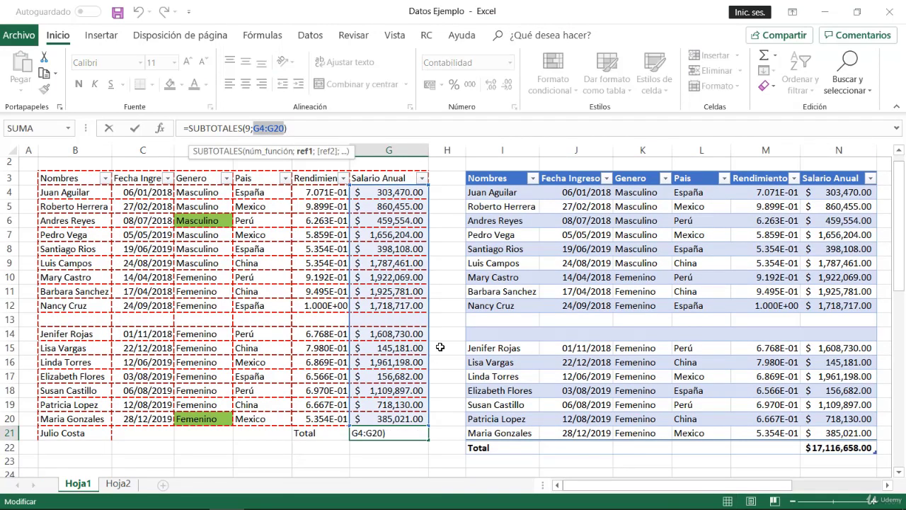
key(Return)
click(385, 321)
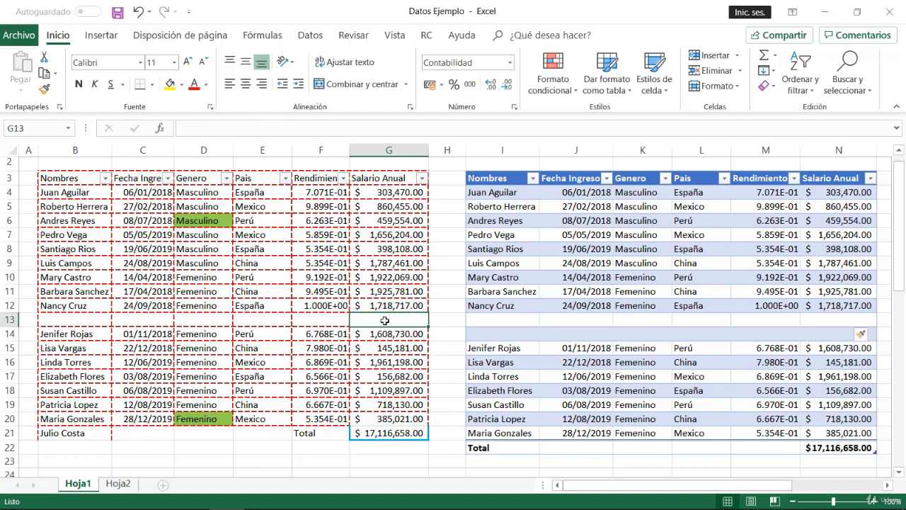
click(389, 436)
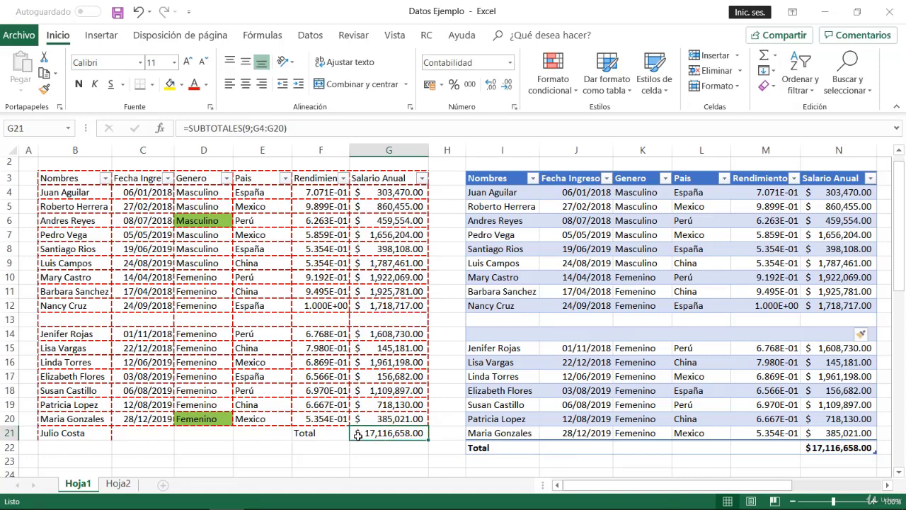
drag(319, 433, 375, 441)
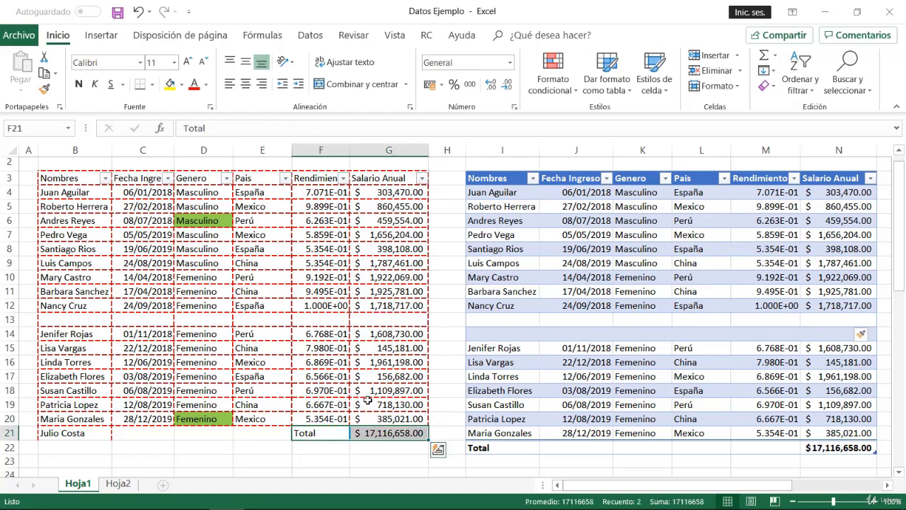
click(371, 320)
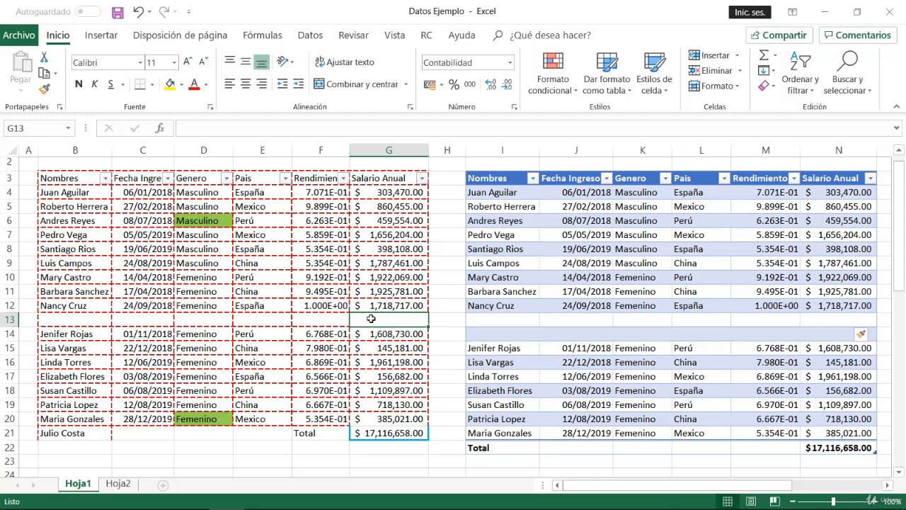
click(370, 434)
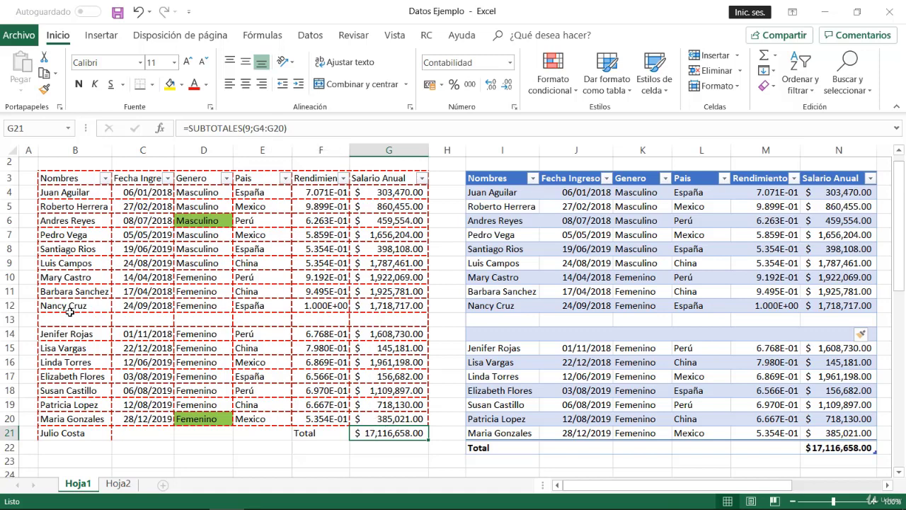
drag(65, 321, 302, 324)
drag(374, 321, 374, 321)
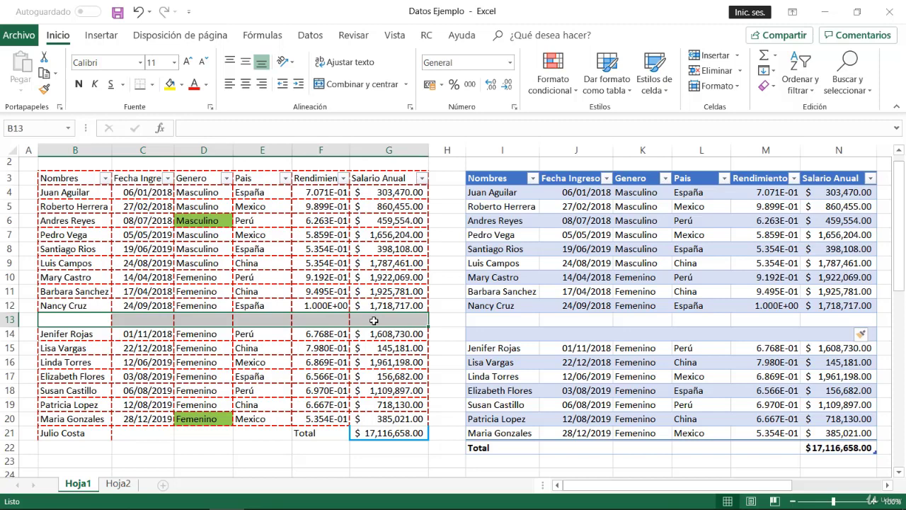
click(316, 369)
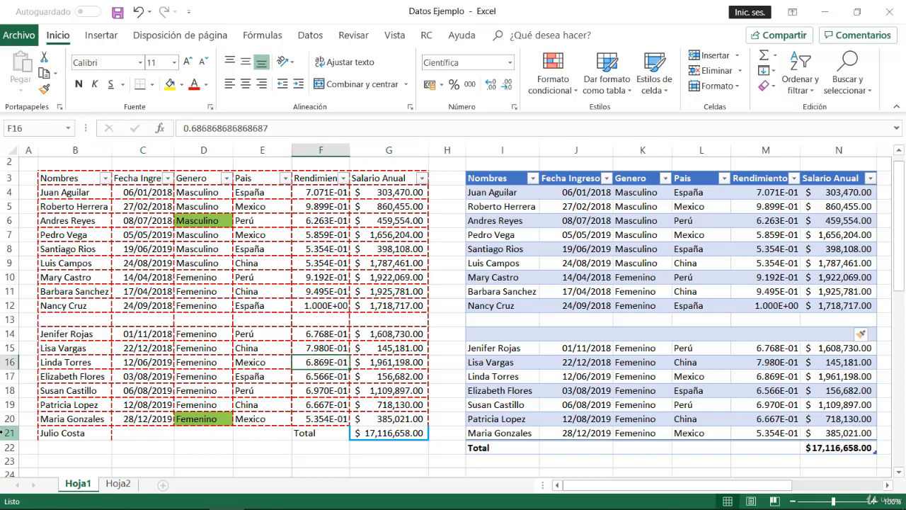
Try to delete cells B21:E21 in the original range, shifting the remaining cells left.
drag(41, 432, 239, 432)
right_click(243, 437)
click(282, 253)
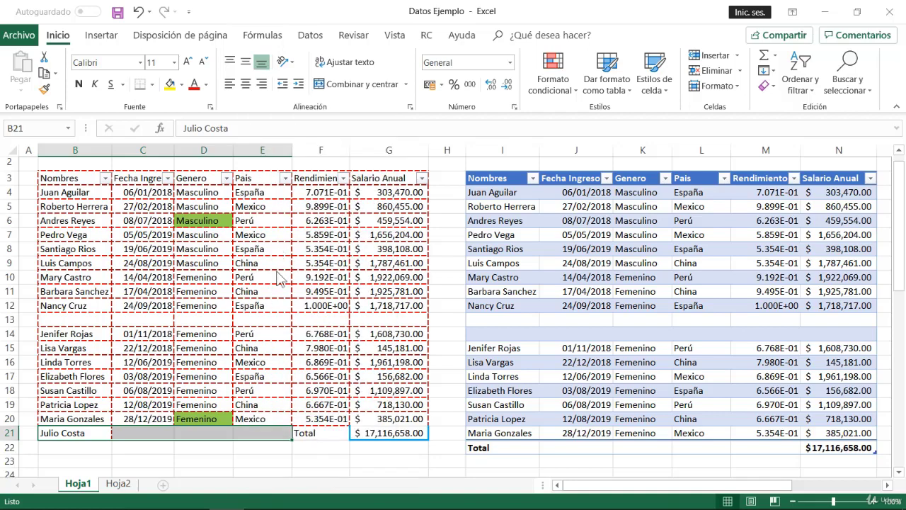
click(252, 300)
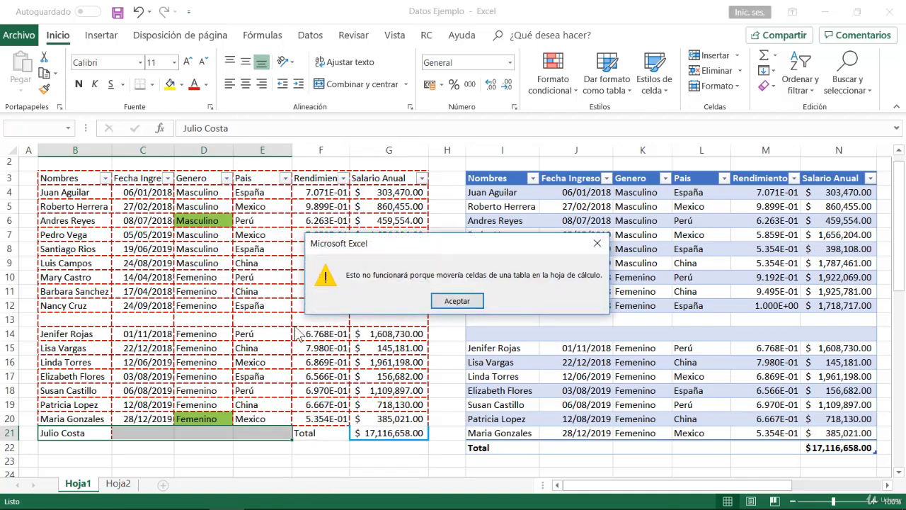
click(458, 301)
Delete cells B21:E21, holding the manually added record, and shift the cells below up.
right_click(225, 438)
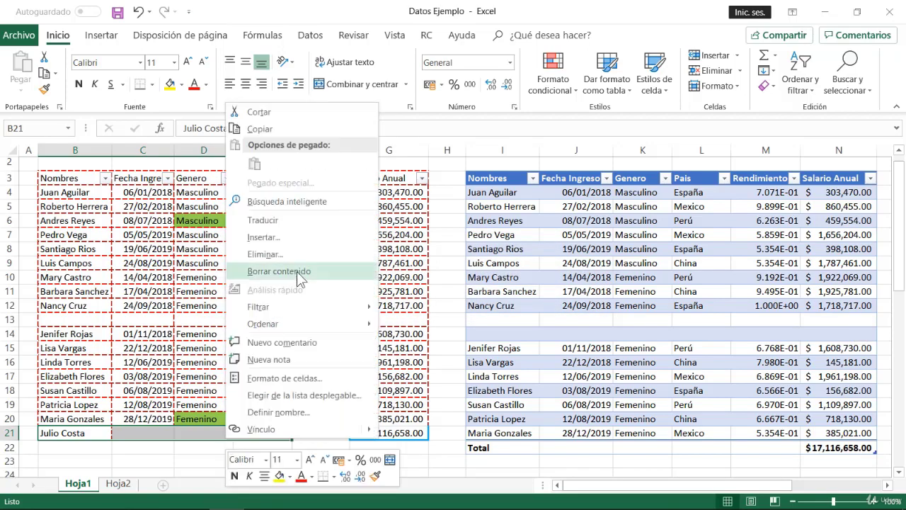
click(288, 251)
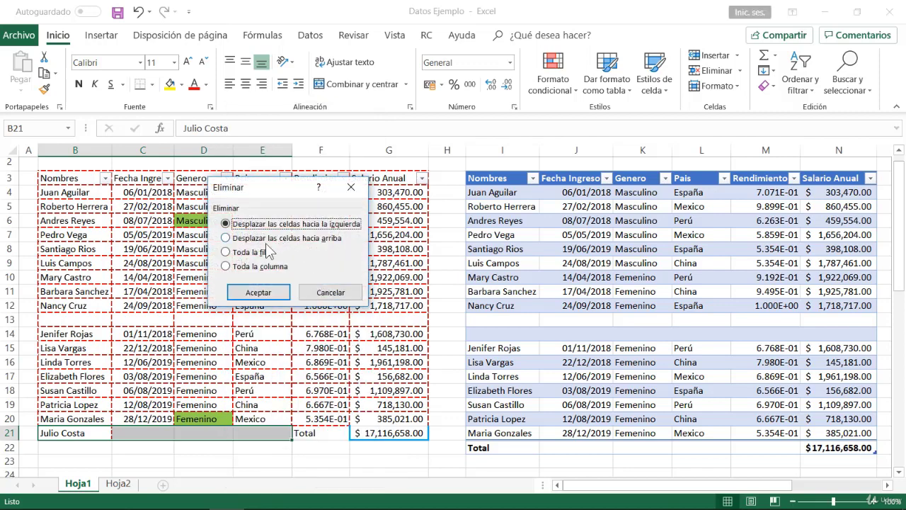
click(258, 240)
click(261, 291)
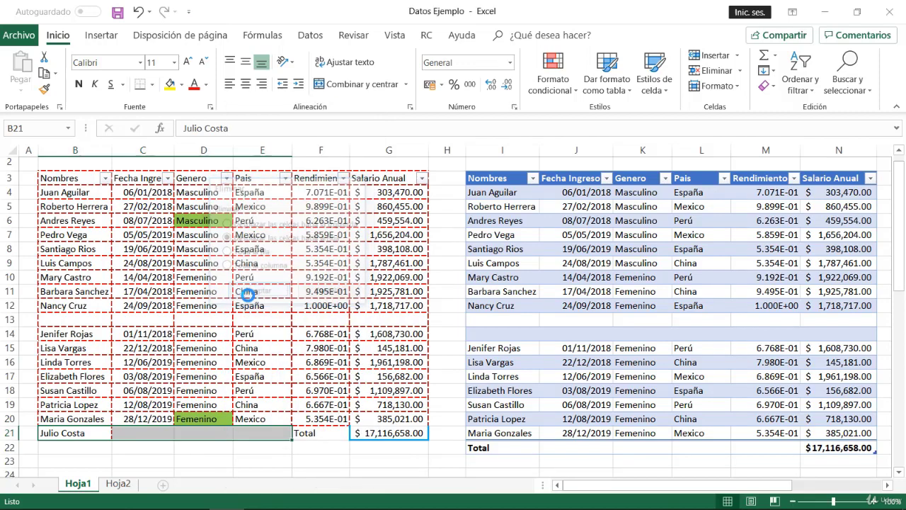
click(250, 334)
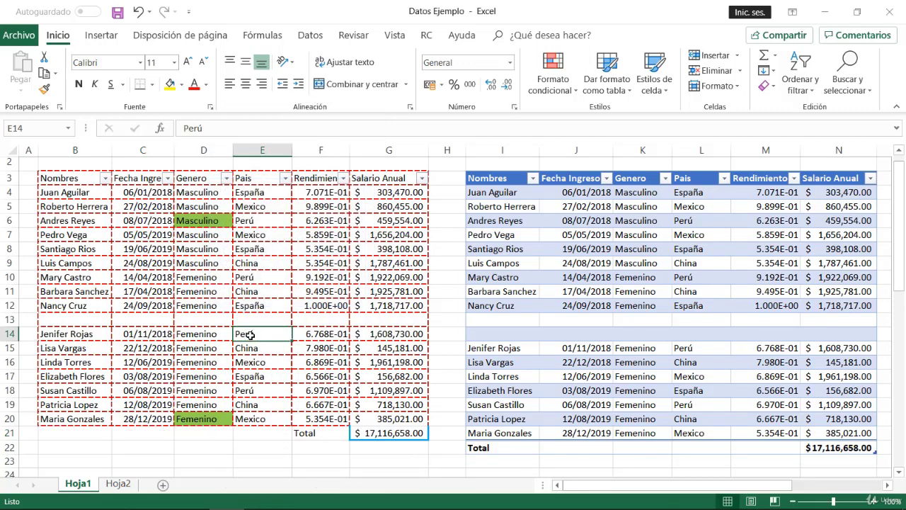
Compare the blank rows 13 and 14 in the table with the corresponding rows of the original range.
click(118, 336)
click(534, 351)
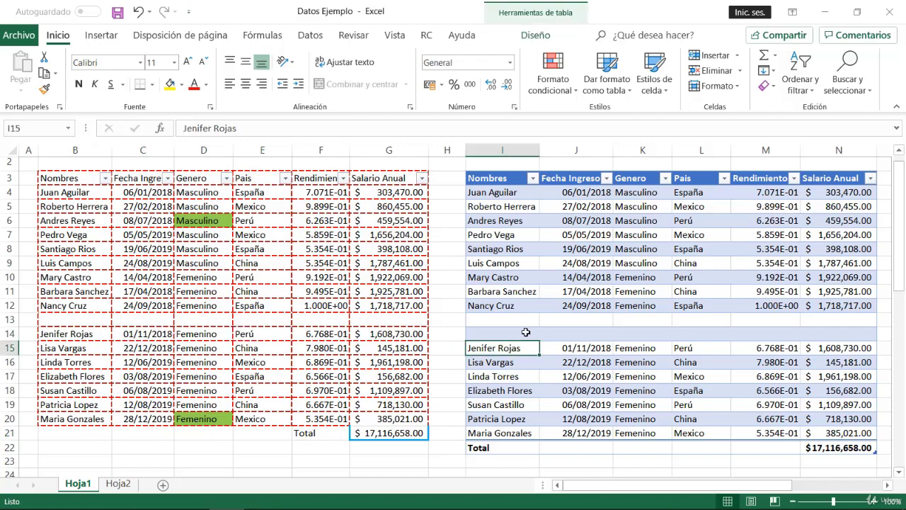
click(516, 331)
scroll(243, 259, up, 1)
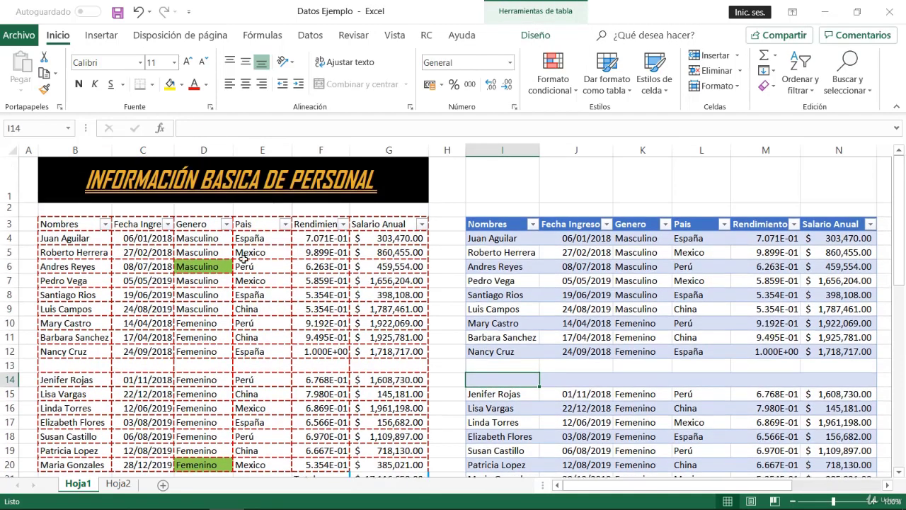
click(119, 294)
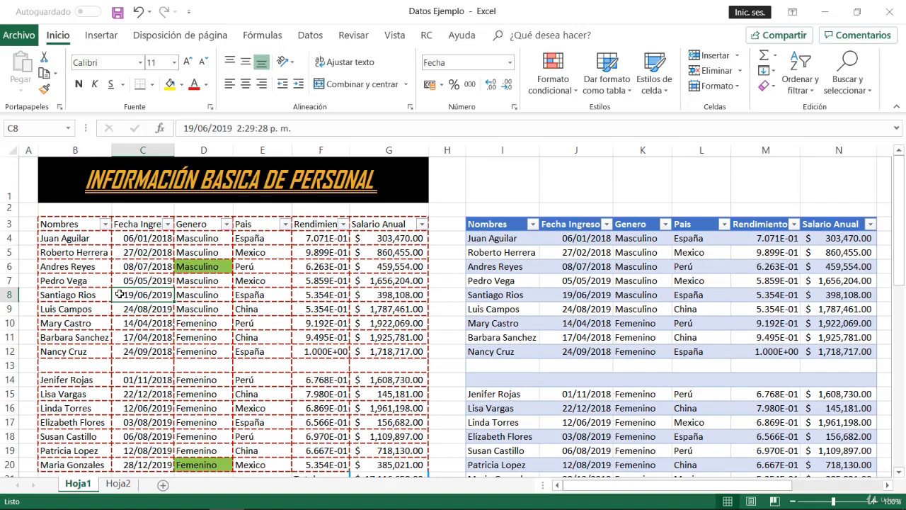
click(615, 327)
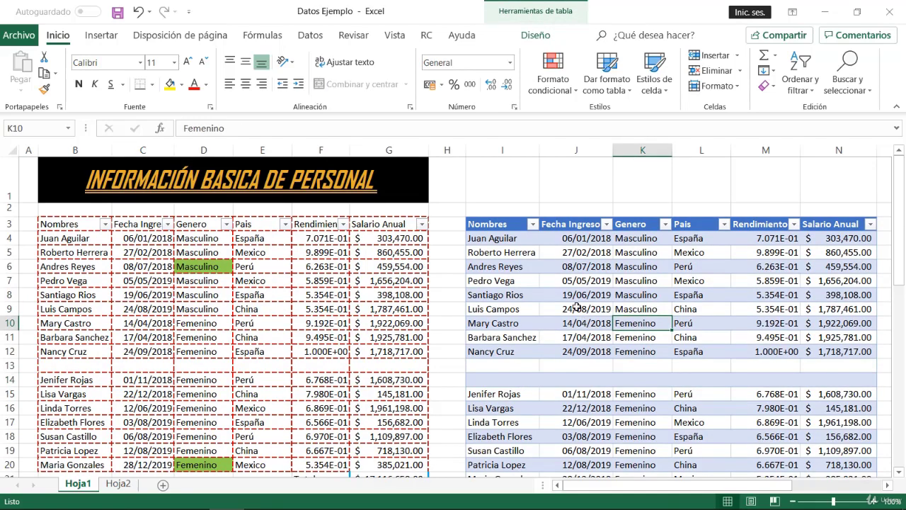
scroll(577, 306, down, 1)
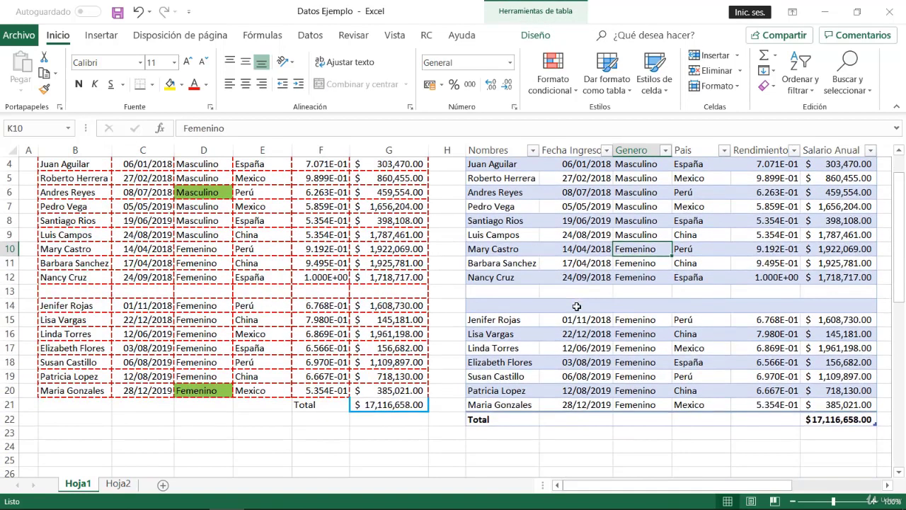
scroll(577, 307, up, 1)
Delete the two blank table rows 13 and 14.
drag(497, 368, 810, 379)
right_click(809, 379)
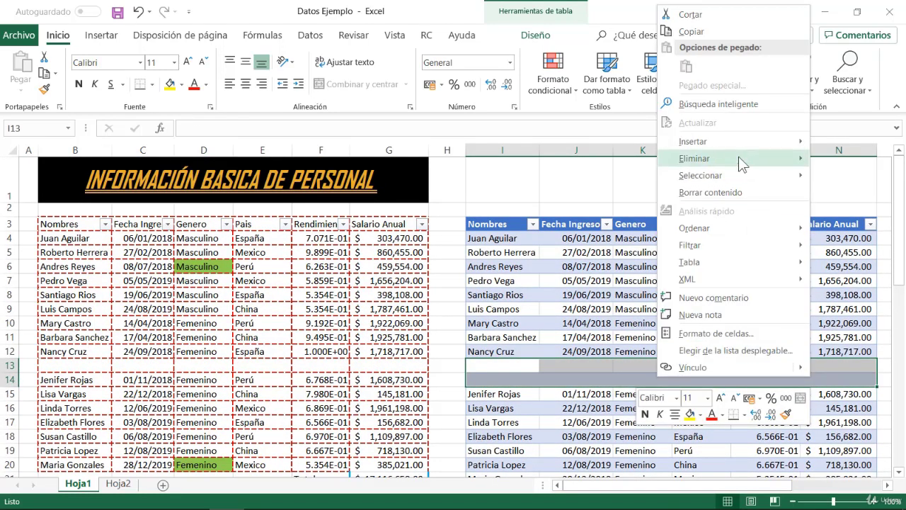
mouse_move(738, 157)
click(604, 176)
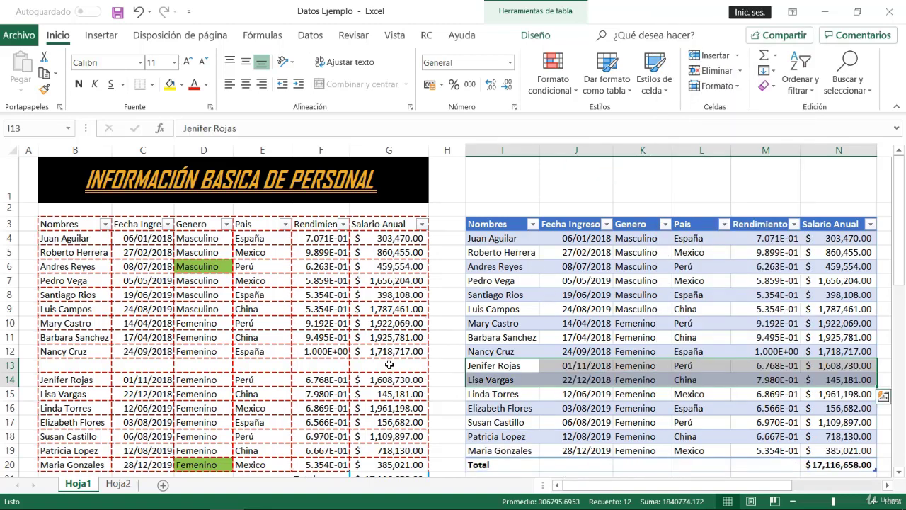
Delete the blank cells B13:G13 in the original range, shifting the cells below up.
drag(389, 364, 95, 365)
right_click(95, 366)
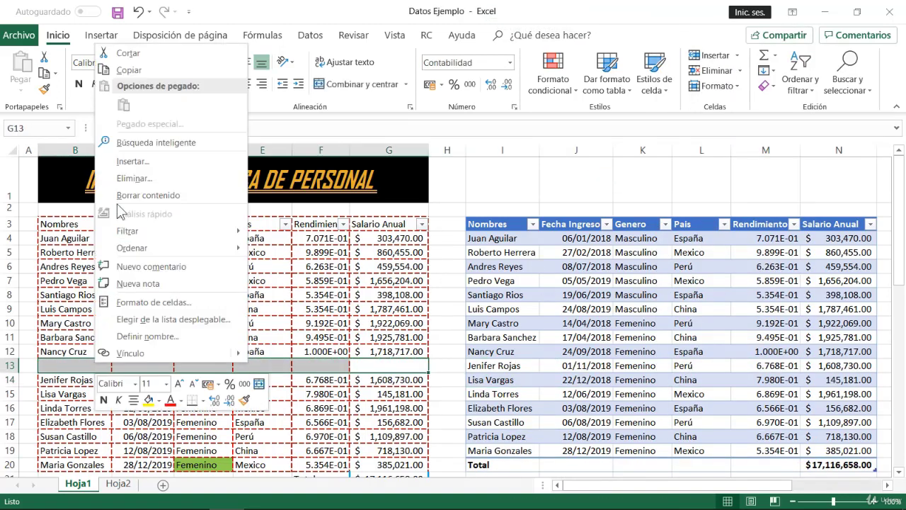
click(126, 178)
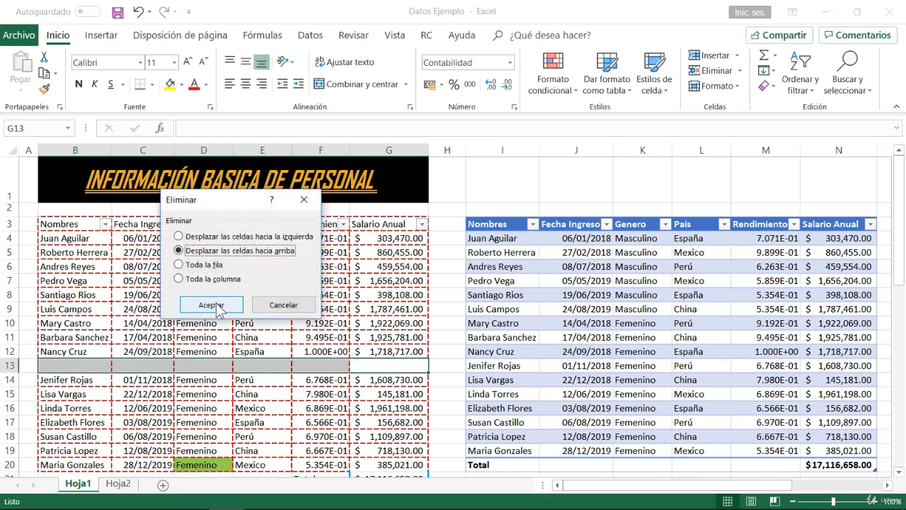
click(218, 306)
click(220, 390)
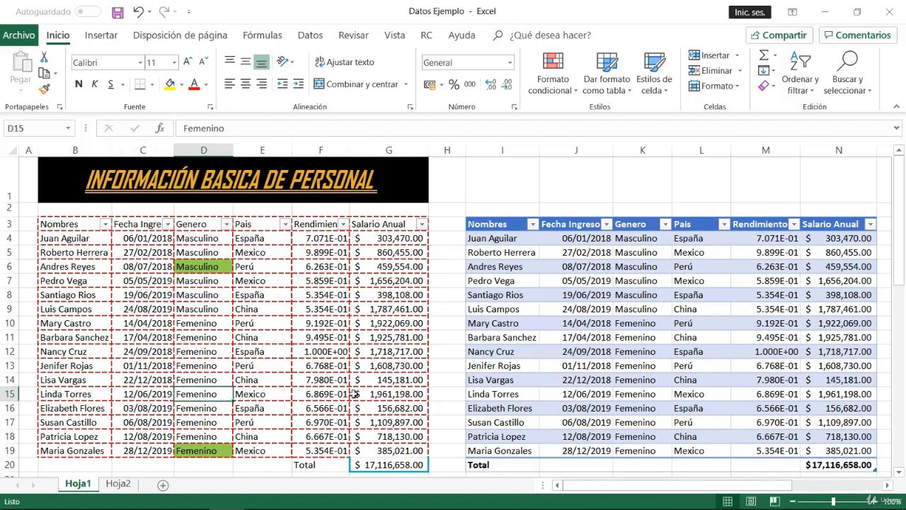
Rename the Excel table as Personal.
click(573, 323)
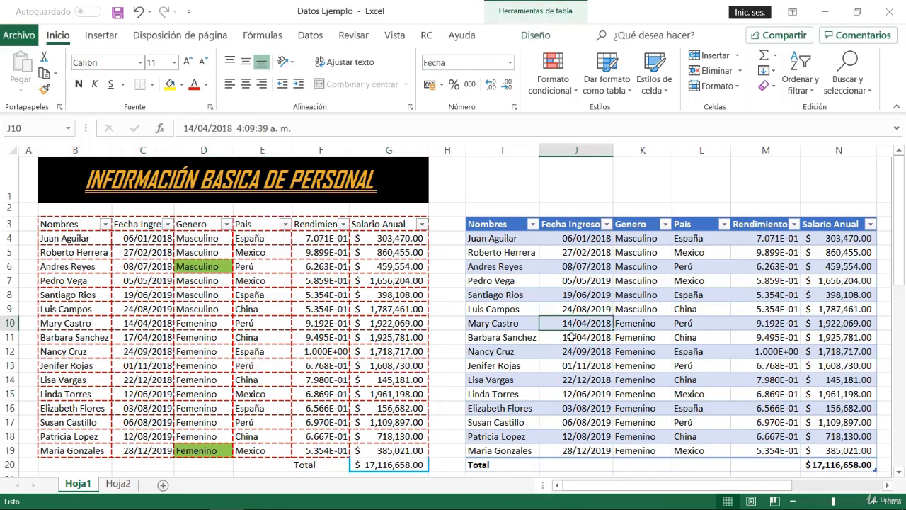
click(574, 279)
click(522, 347)
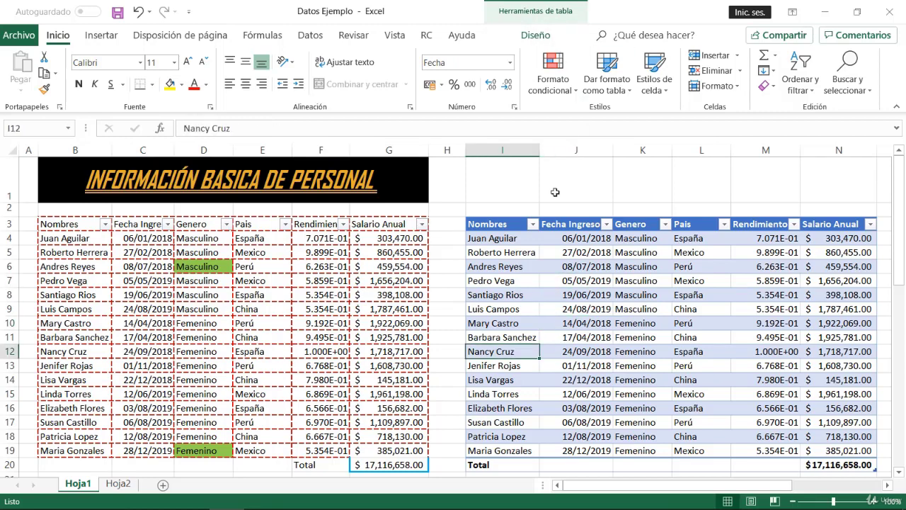
click(536, 34)
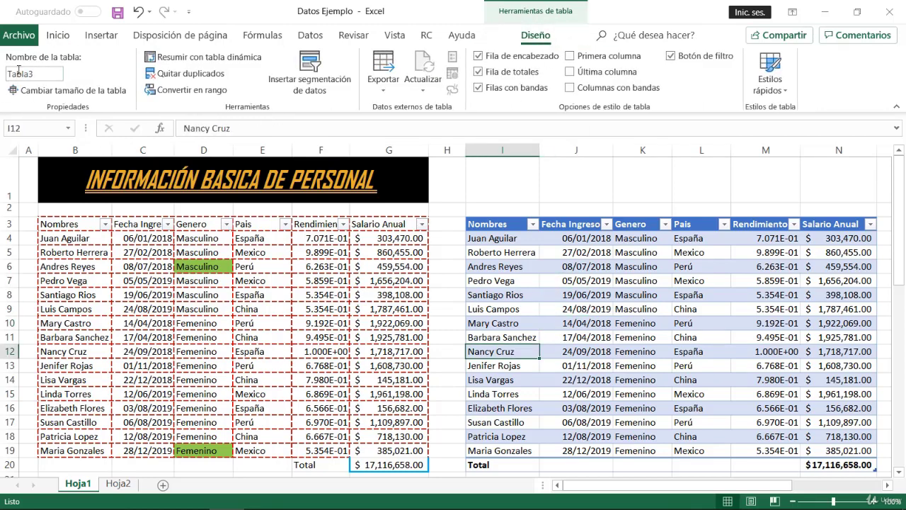
click(46, 76)
text(p)
click(46, 72)
click(46, 72)
click(514, 311)
click(402, 329)
click(525, 317)
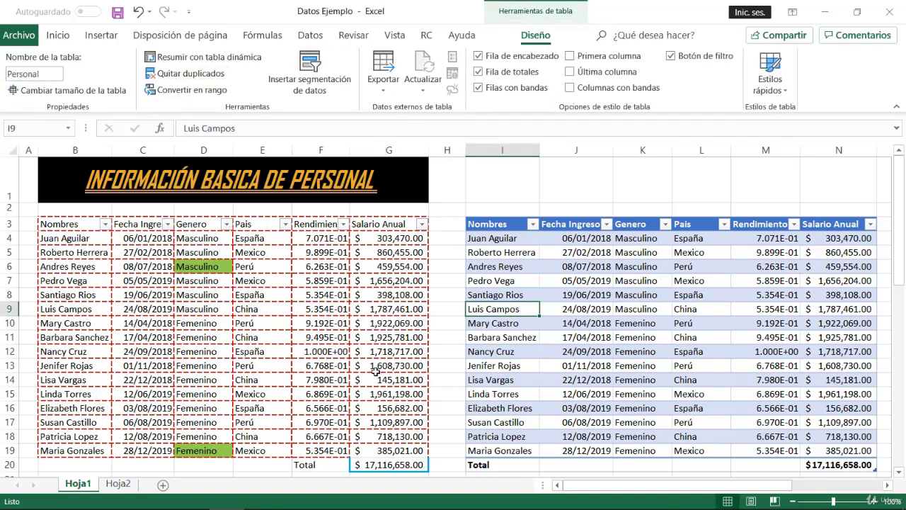
Compare which design options are offered inside the table and inside the original range B3:G19.
click(588, 271)
click(578, 337)
click(243, 336)
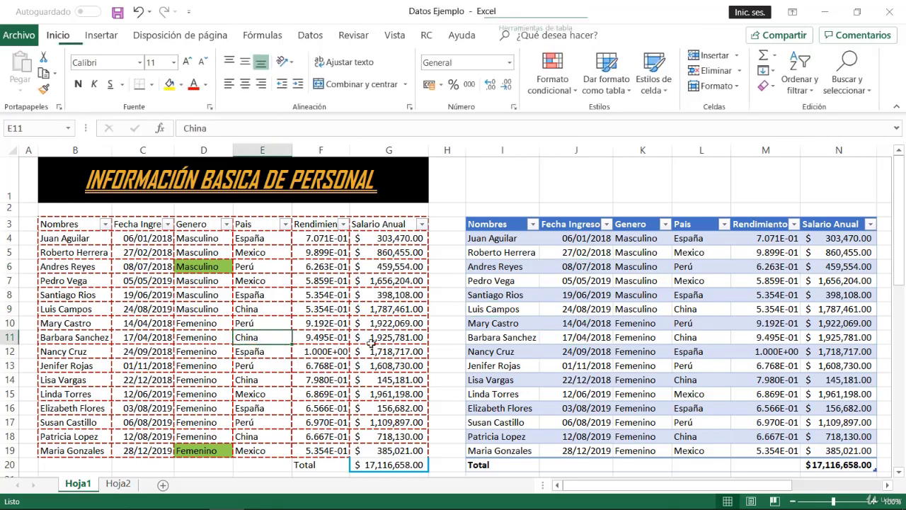
click(487, 326)
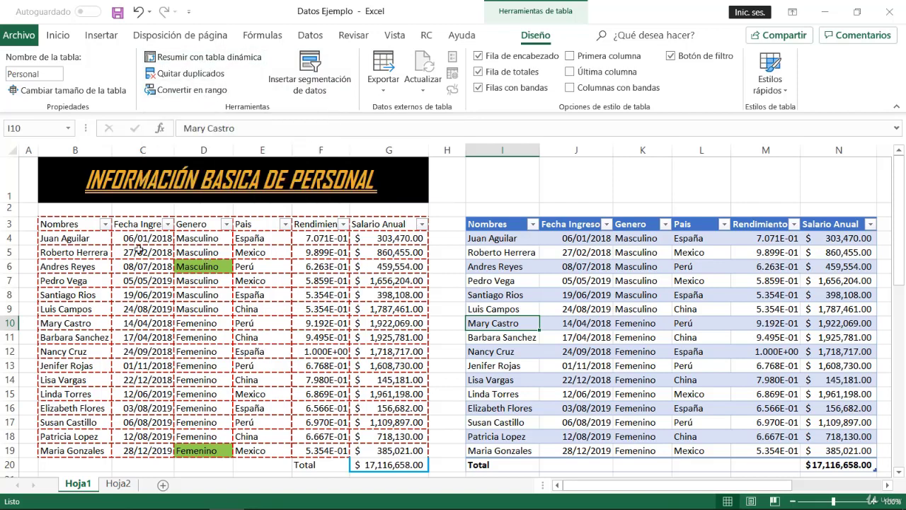
click(119, 256)
drag(75, 240, 418, 453)
click(259, 341)
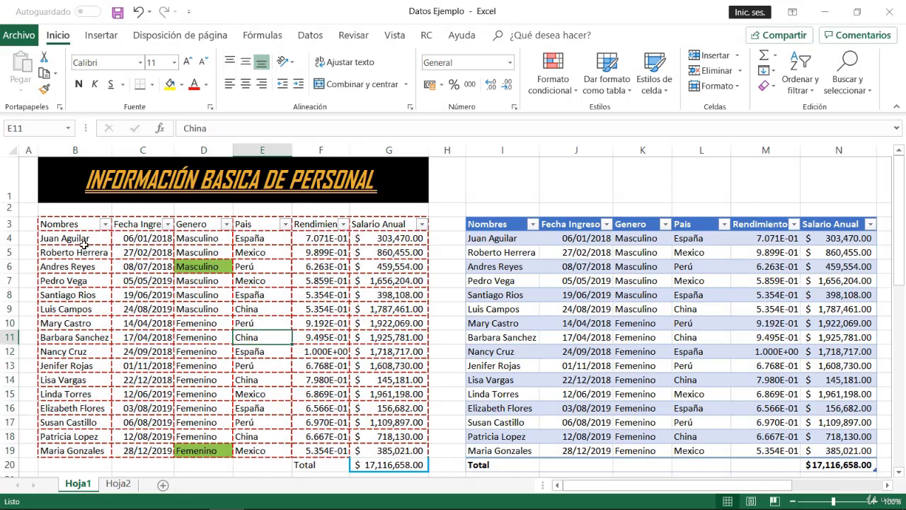
drag(71, 224, 417, 454)
click(386, 365)
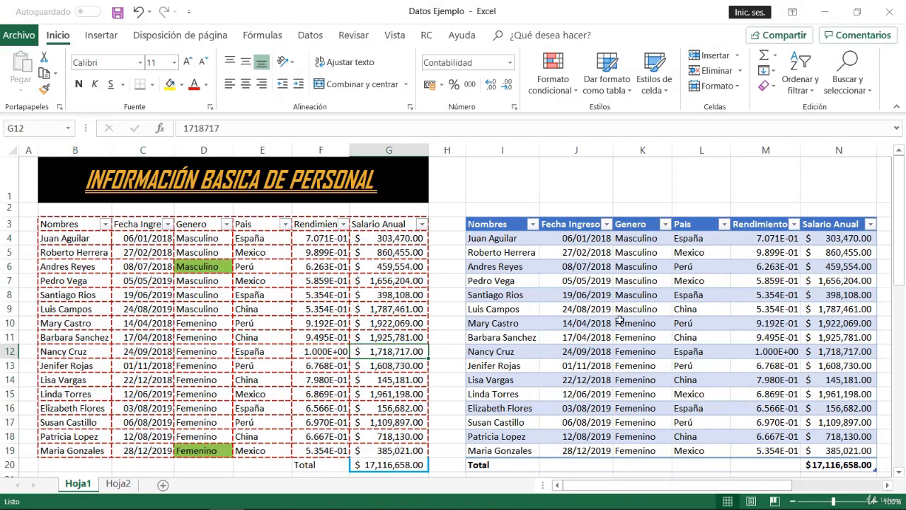
Try the first-column, last-column and banded-column style options on the table, turning each one on and off again.
click(576, 309)
click(536, 36)
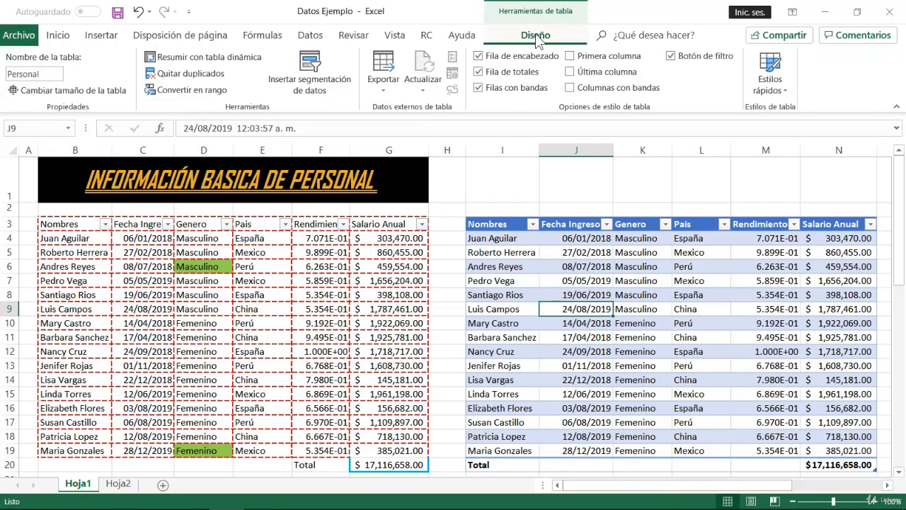
click(571, 56)
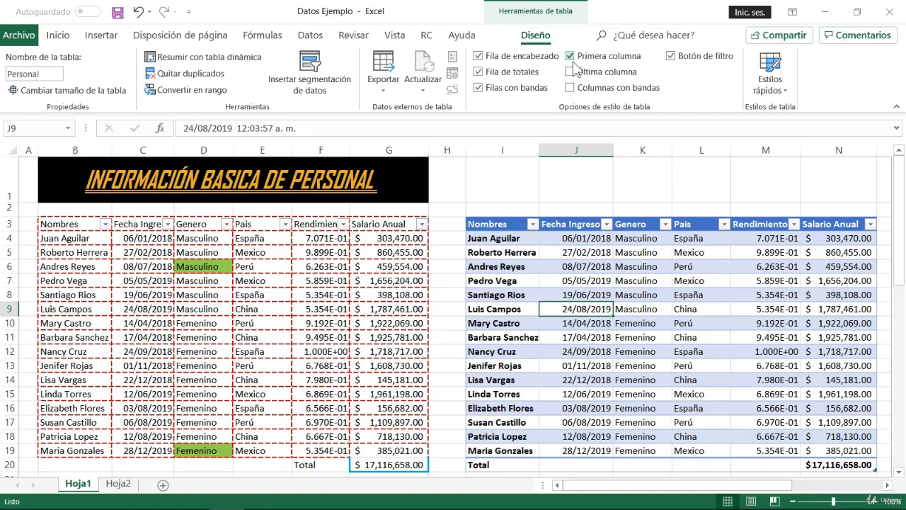
click(570, 71)
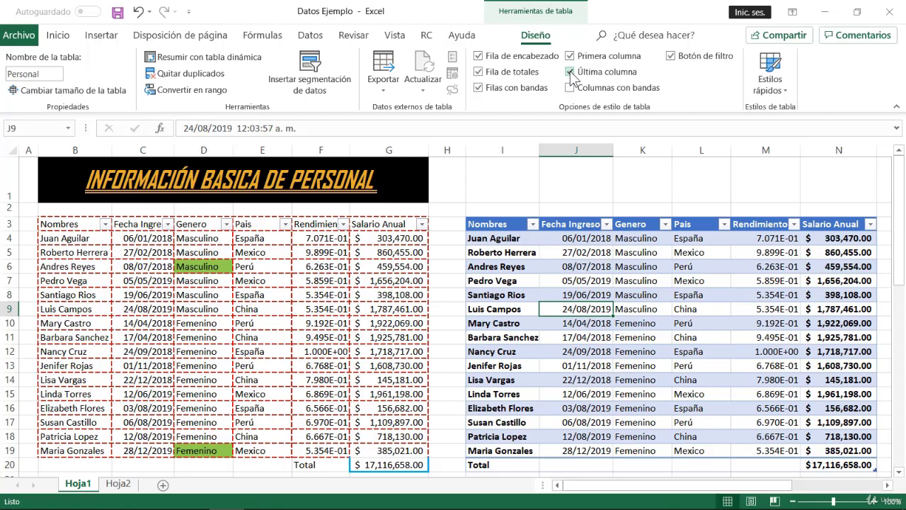
click(570, 88)
click(571, 88)
click(571, 71)
click(571, 56)
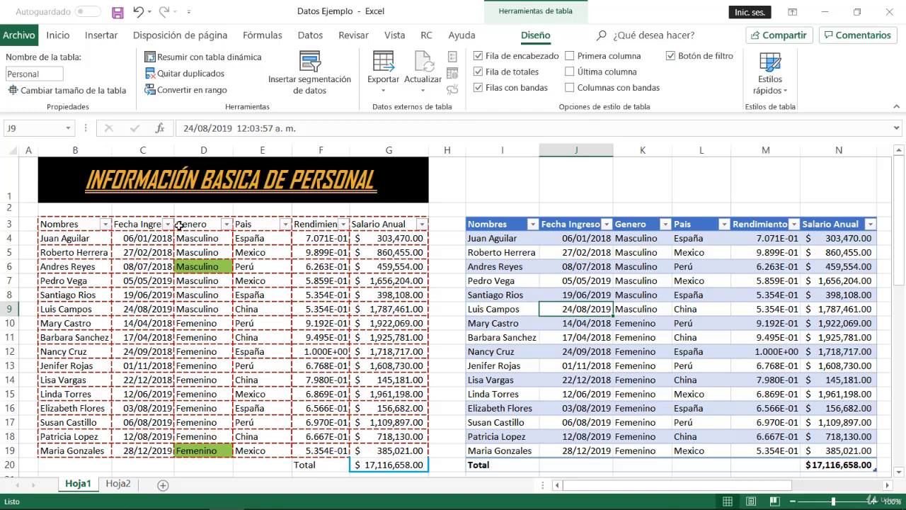
Toggle the table's filter buttons off and on, and view the filter options of the Nombres column.
click(671, 57)
click(670, 56)
click(532, 214)
click(532, 224)
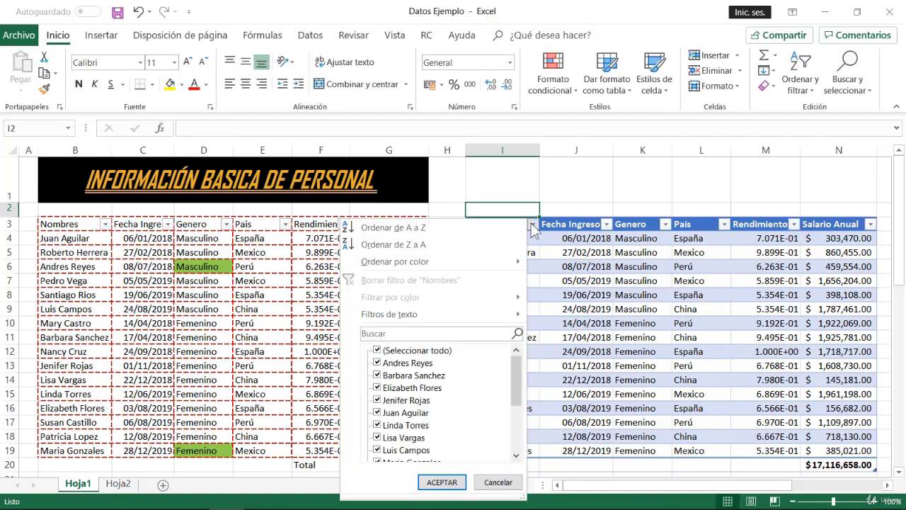
drag(520, 373, 517, 347)
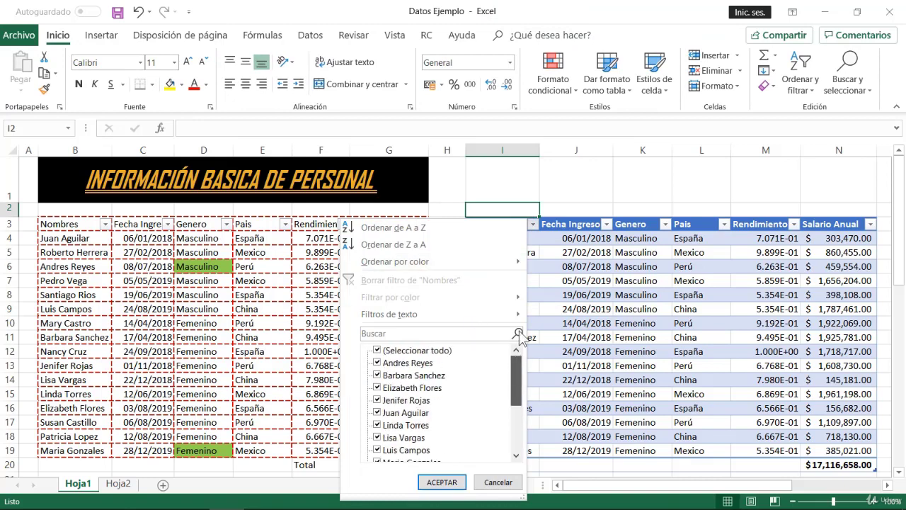
mouse_move(520, 269)
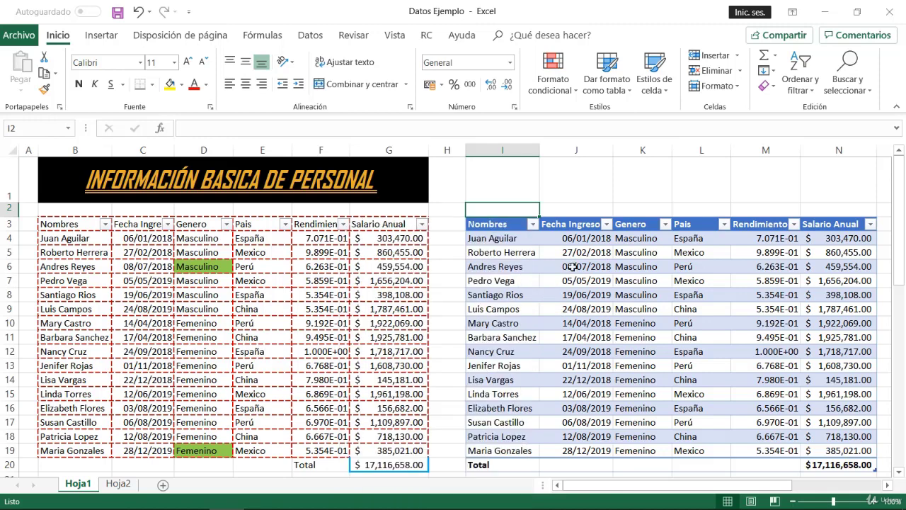
Examine the table's design options and its full extent I3:N20, from the header row to the total row.
click(553, 289)
click(718, 280)
click(743, 311)
click(618, 323)
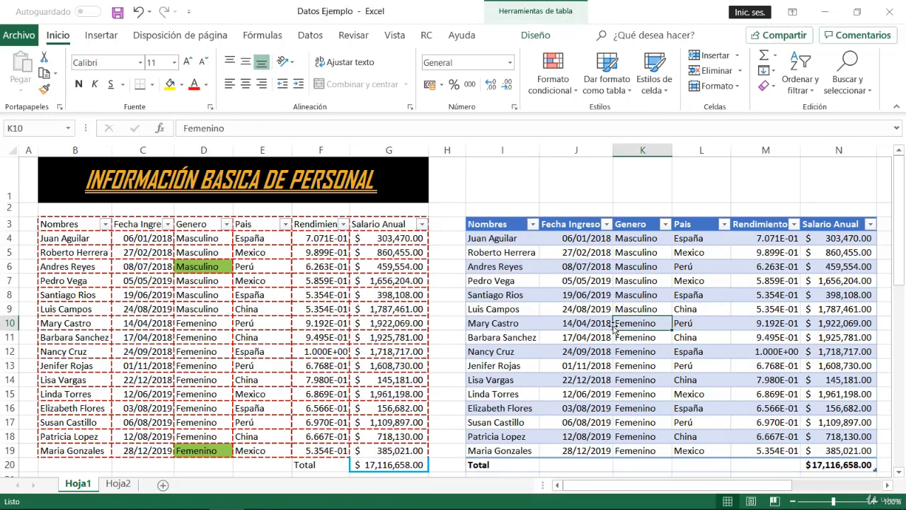
click(553, 35)
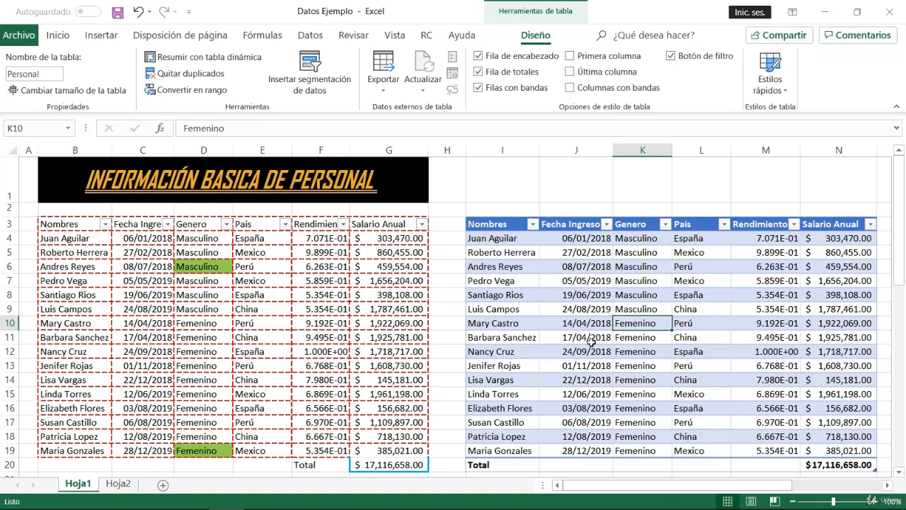
click(511, 279)
click(511, 335)
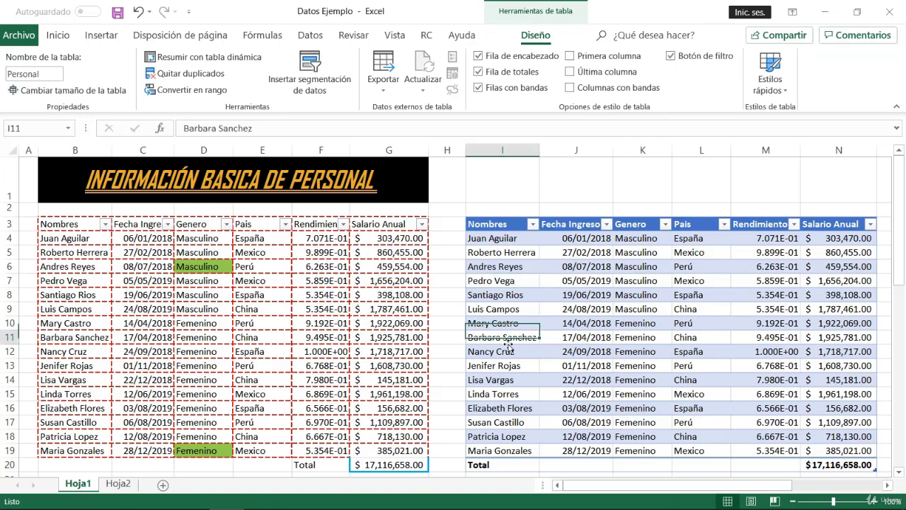
click(512, 280)
drag(516, 256, 830, 450)
click(670, 366)
click(550, 320)
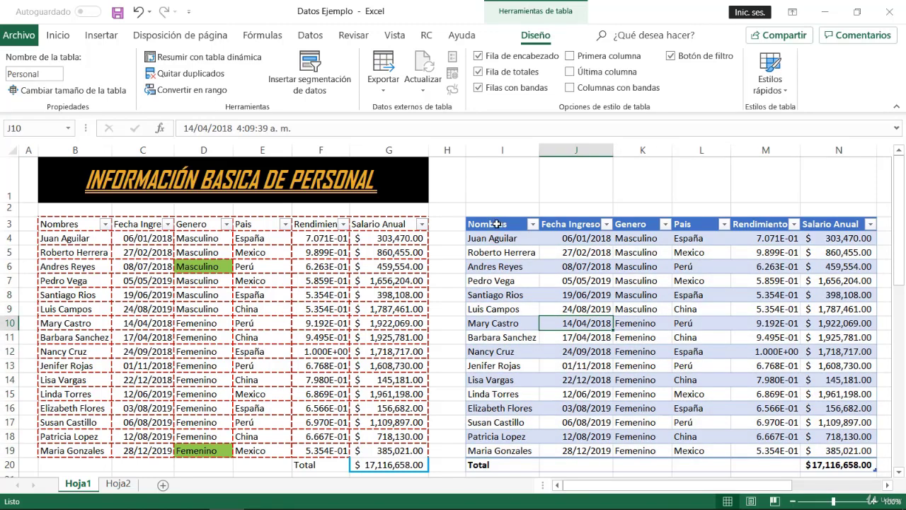
drag(497, 223, 834, 462)
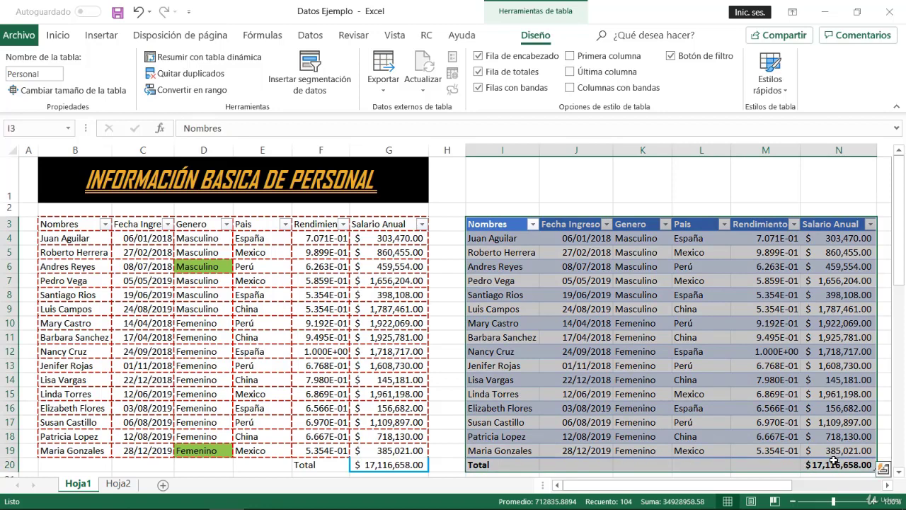
click(645, 389)
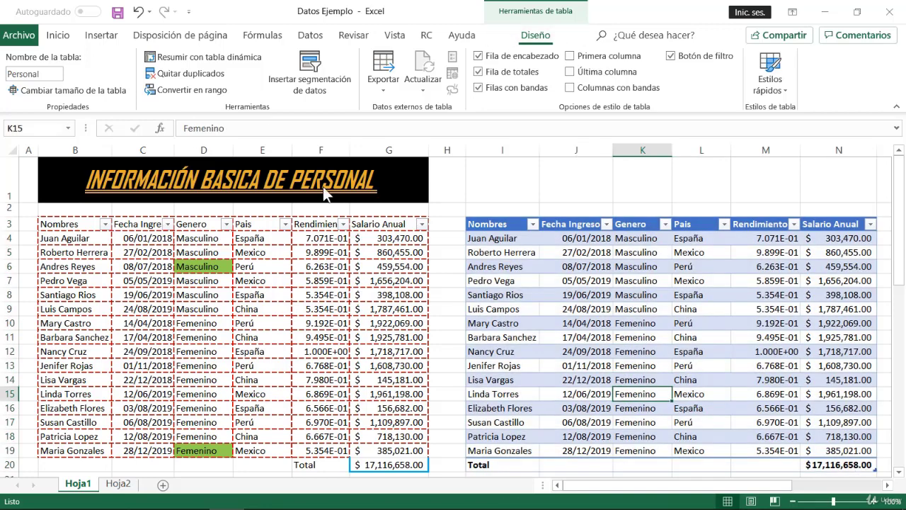
Convert the Personal table into a normal range, accepting the conversion.
double_click(536, 35)
double_click(536, 34)
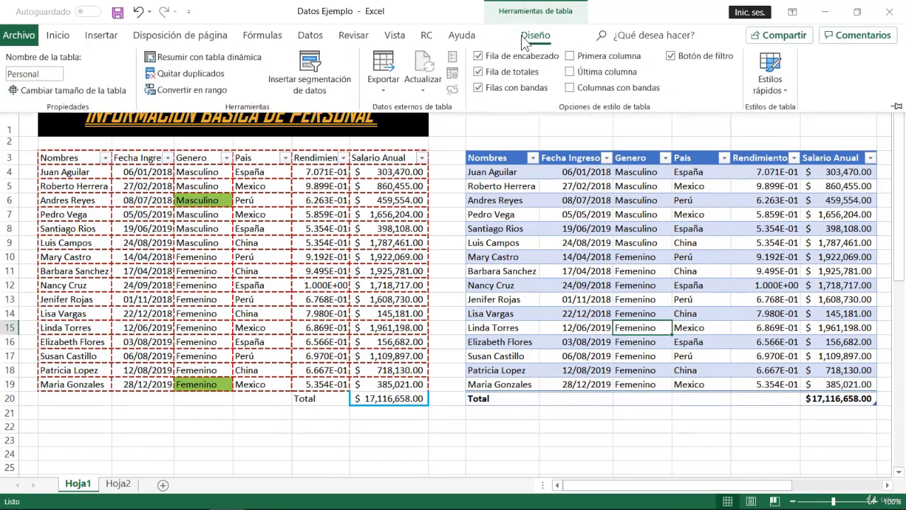
click(197, 94)
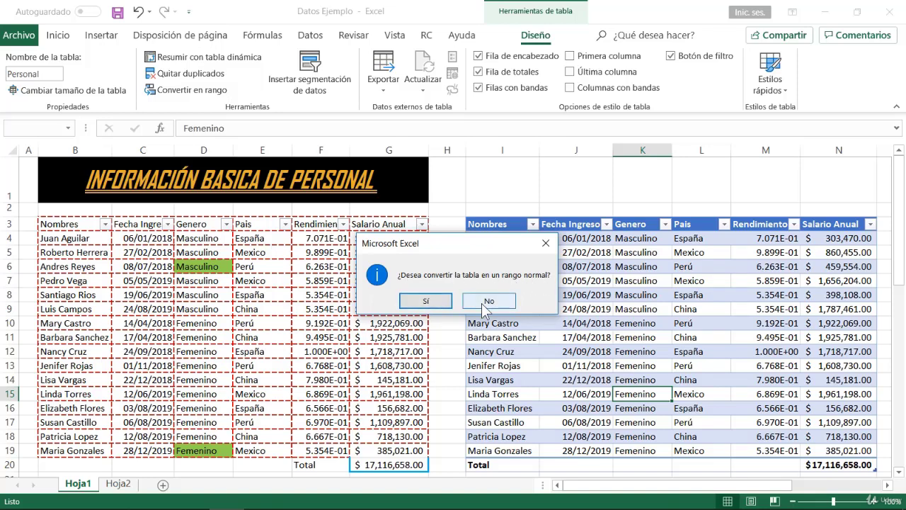
click(426, 301)
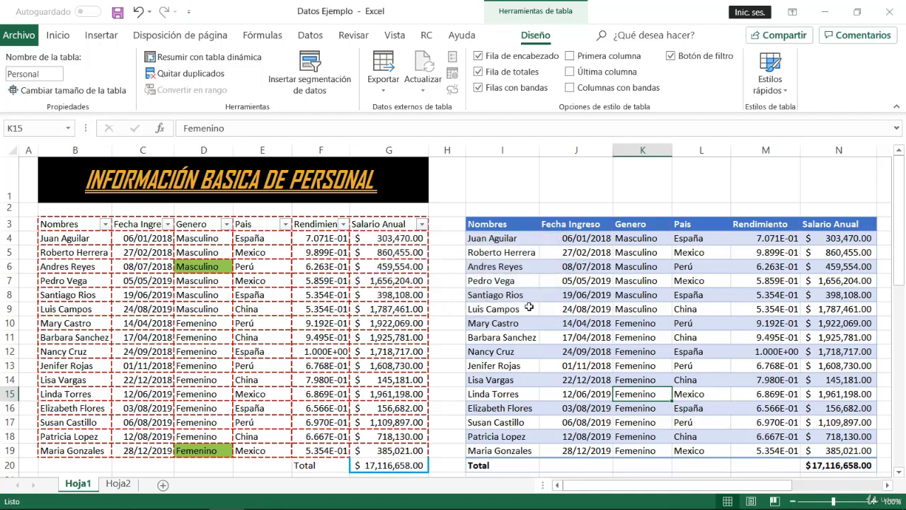
Inspect the converted range I3:N20, including the formula in the total cell N20.
click(576, 268)
click(647, 323)
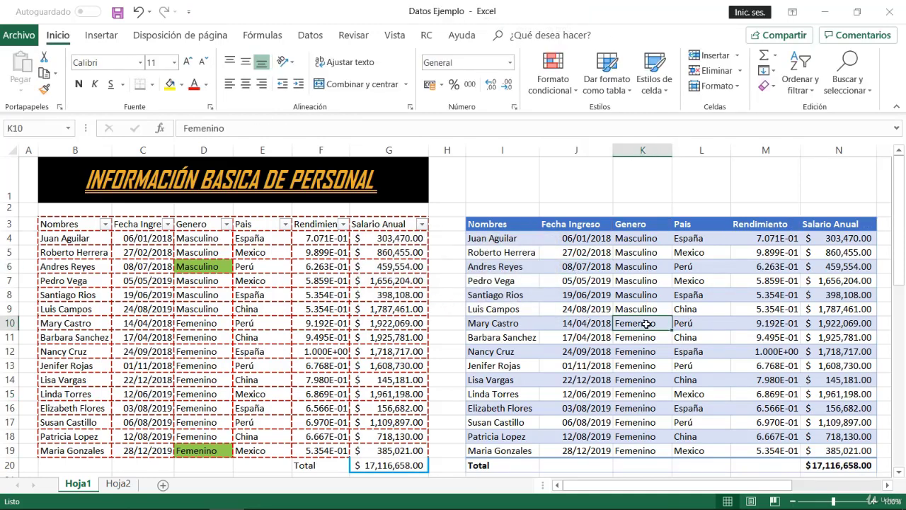
drag(490, 224, 850, 466)
click(663, 384)
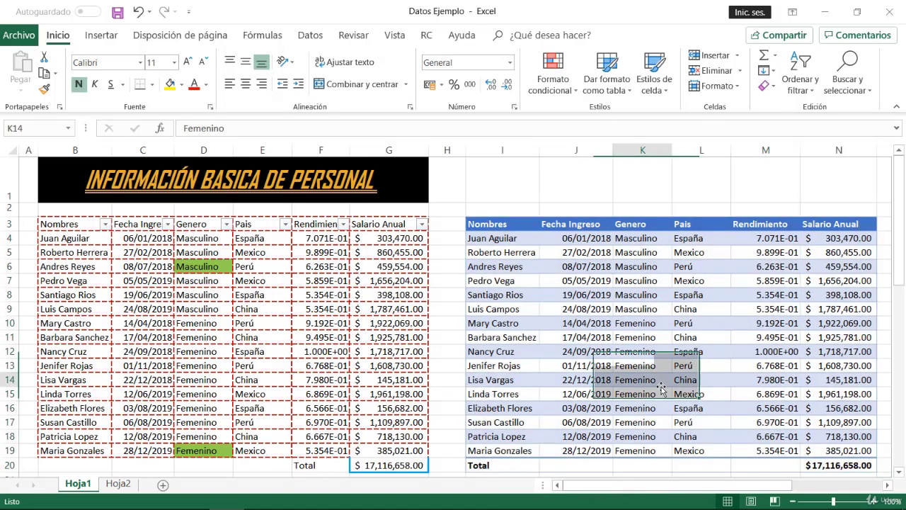
click(850, 470)
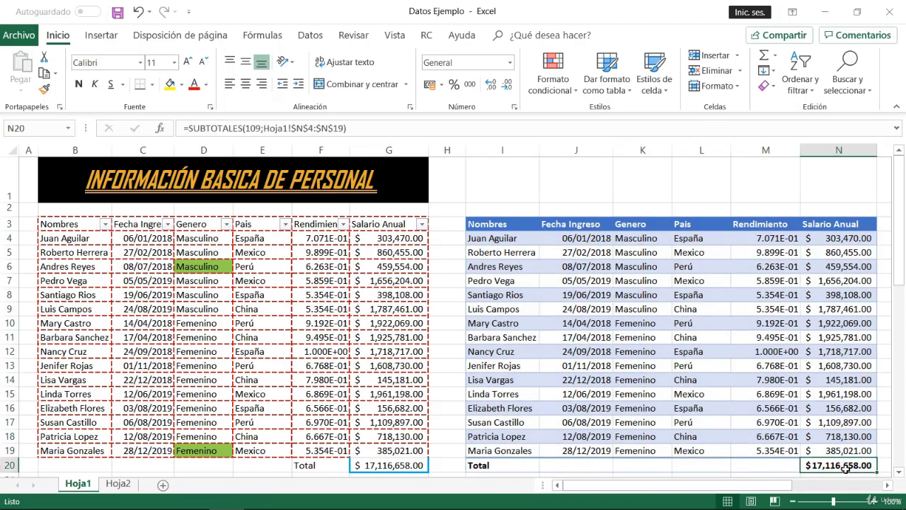
click(574, 296)
click(513, 293)
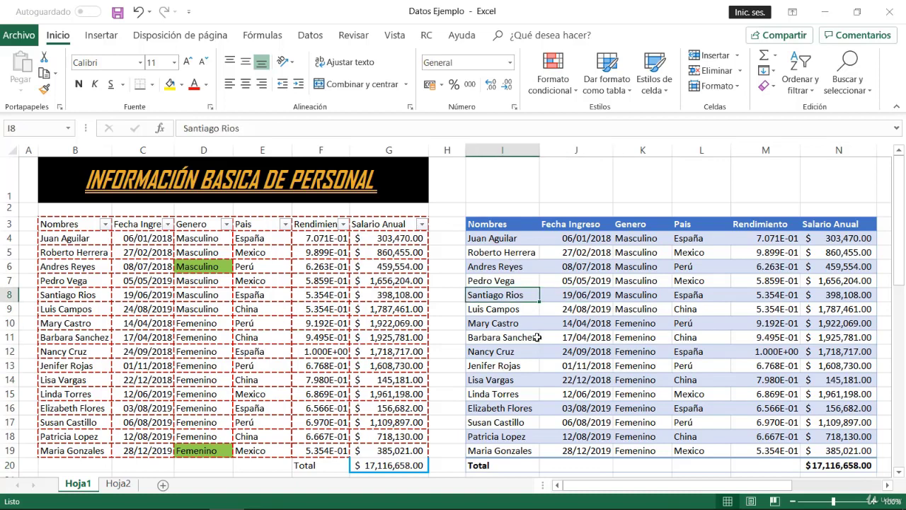
click(495, 240)
click(527, 310)
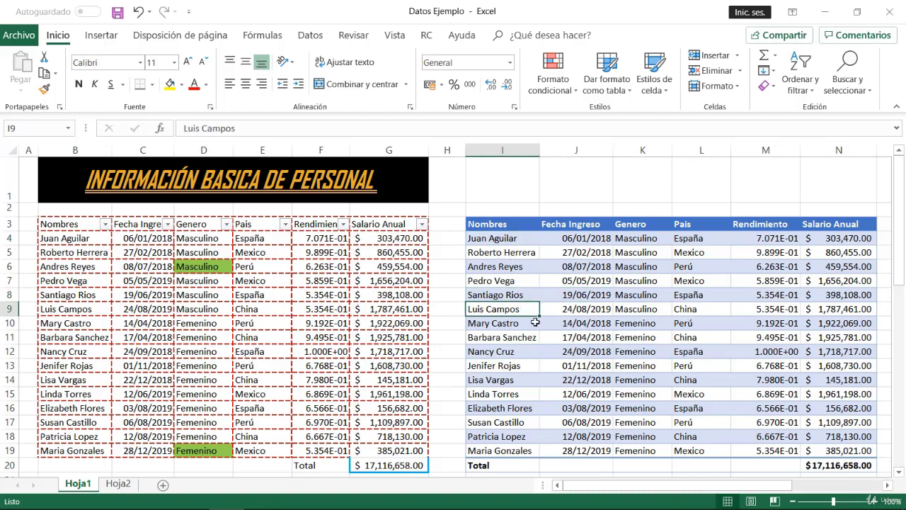
click(666, 284)
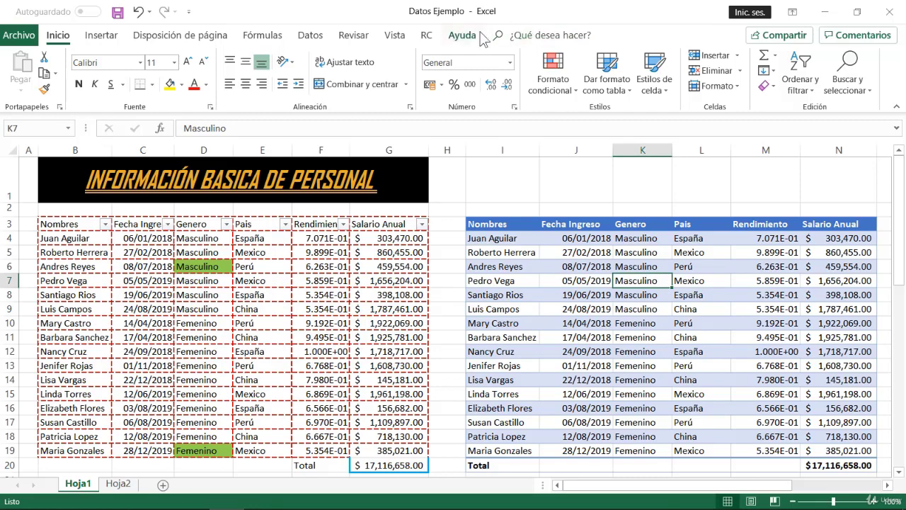
Review the workbook's defined names and their values in the Name Manager, including Tres and uyt.
click(257, 36)
click(393, 71)
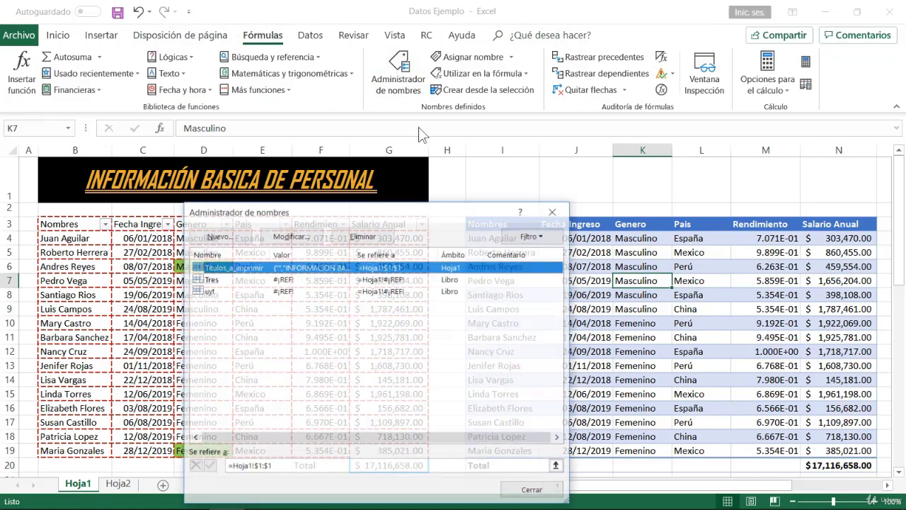
click(228, 280)
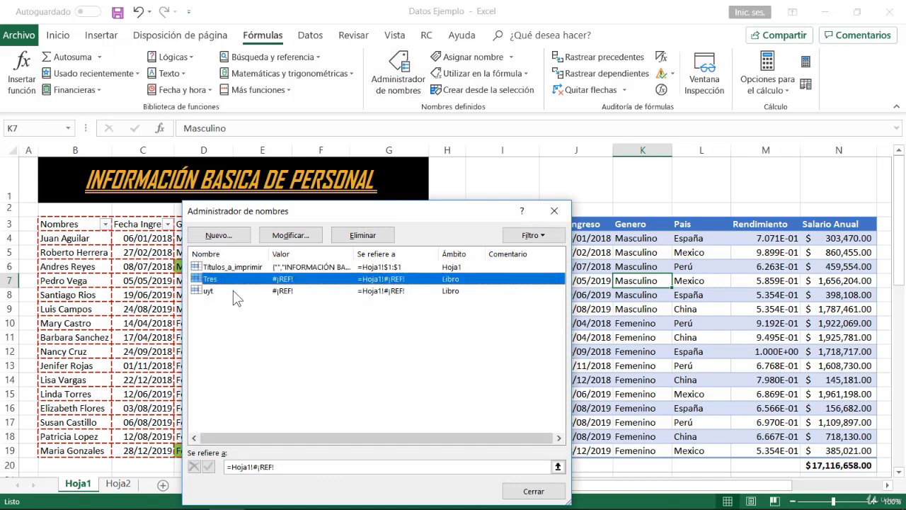
click(233, 290)
click(298, 270)
click(302, 281)
click(303, 291)
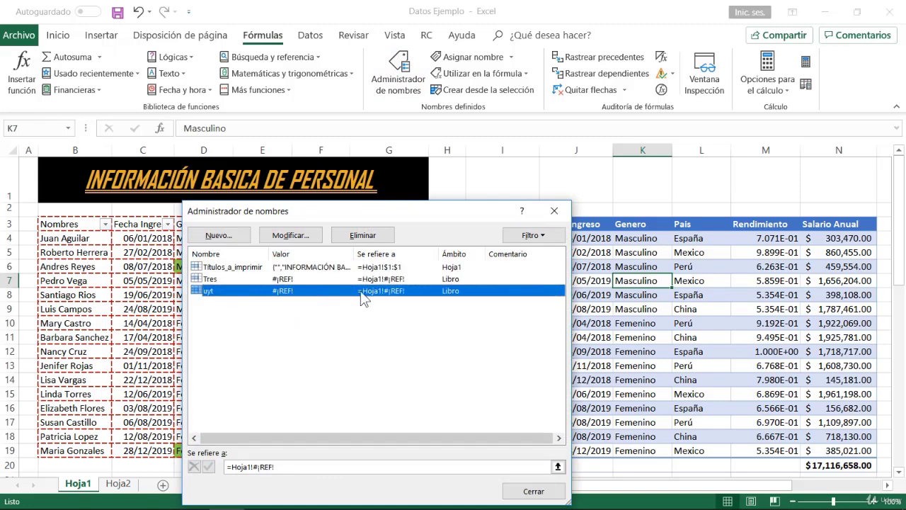
click(553, 211)
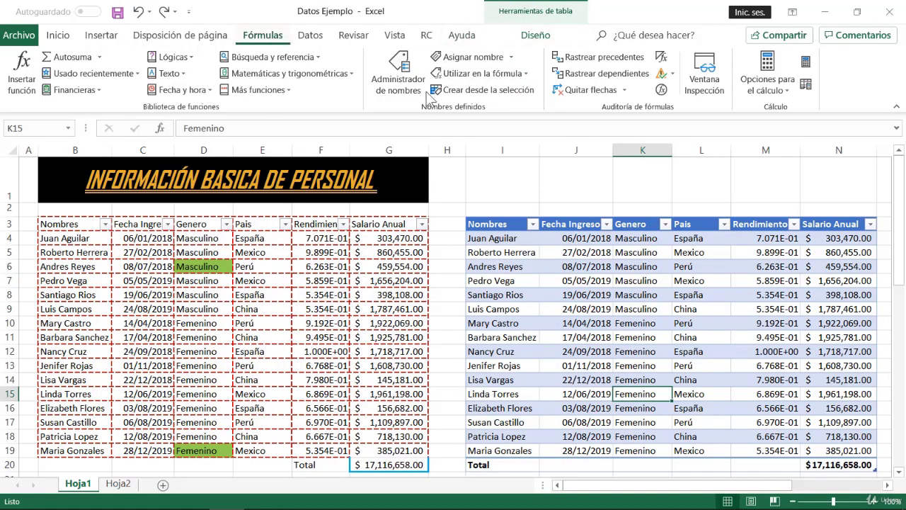
Check the Personal table's entry and the range it refers to in the Name Manager.
click(399, 71)
click(238, 267)
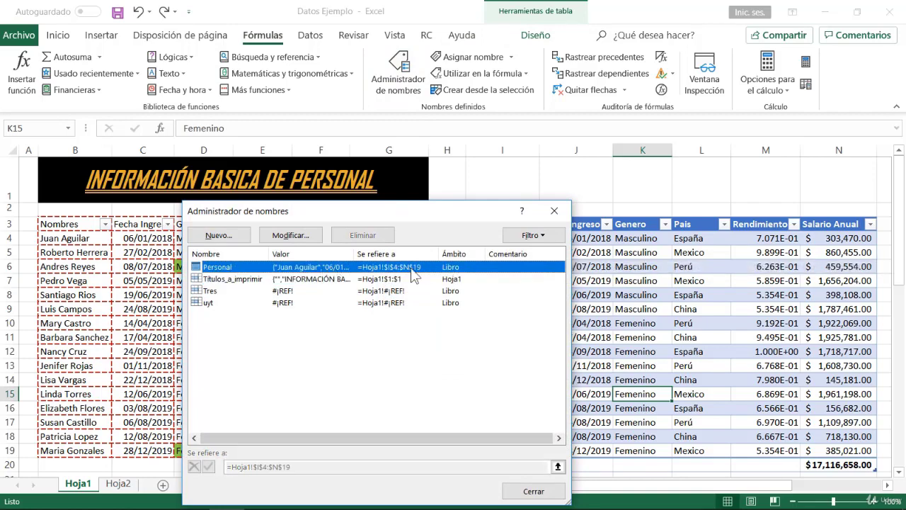
click(555, 211)
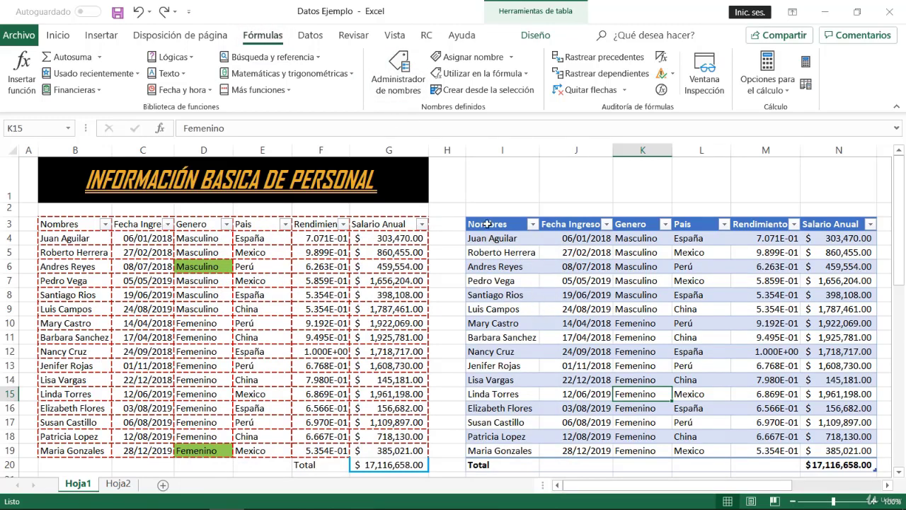
Inspect the plain data range B3:G19, selecting it from the header row through the last record.
click(130, 306)
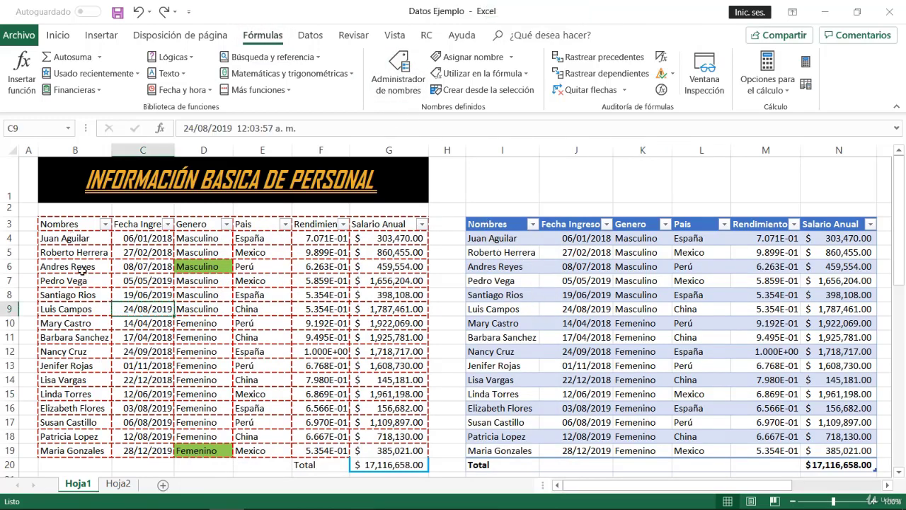
click(82, 268)
click(282, 307)
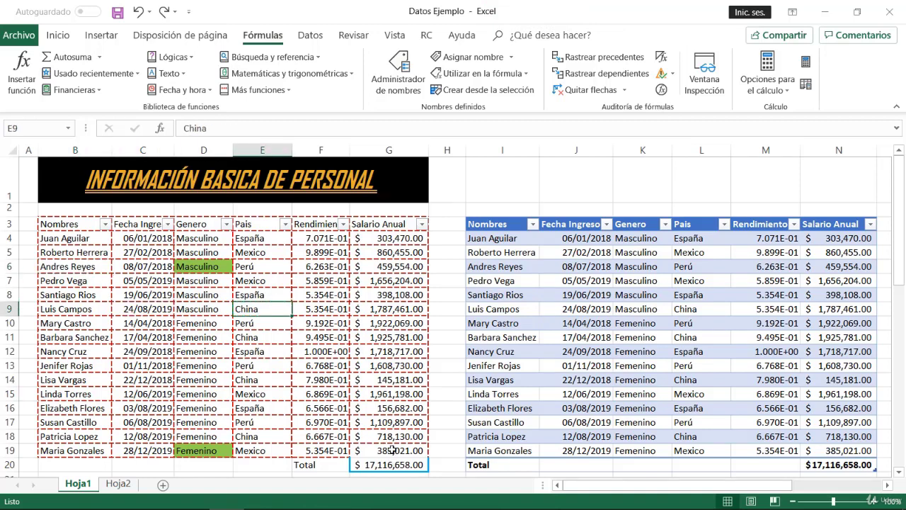
mouse_move(392, 451)
mouse_down()
mouse_move(251, 386)
mouse_move(75, 226)
mouse_move(227, 309)
mouse_move(392, 424)
mouse_move(391, 451)
mouse_up()
click(83, 268)
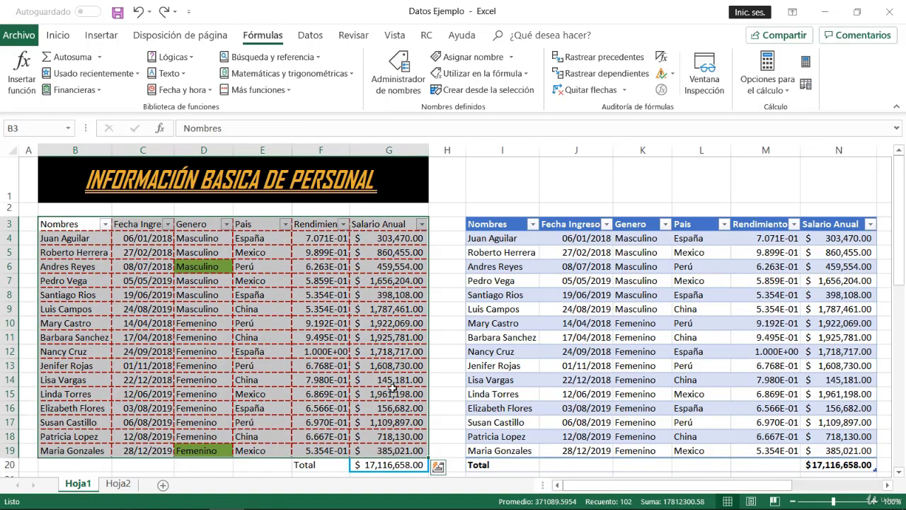
Examine cells inside the Personal table for comparison with the plain range, and display the table's design options.
click(520, 283)
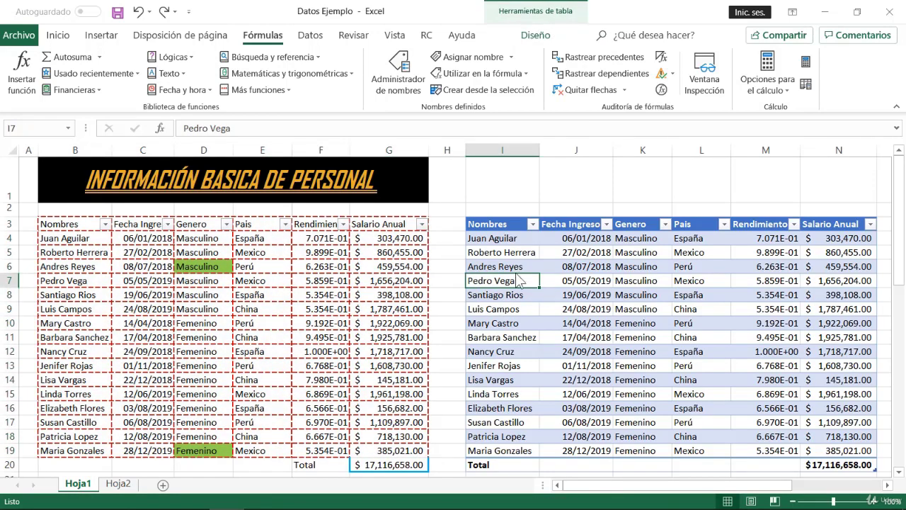
click(587, 347)
click(633, 314)
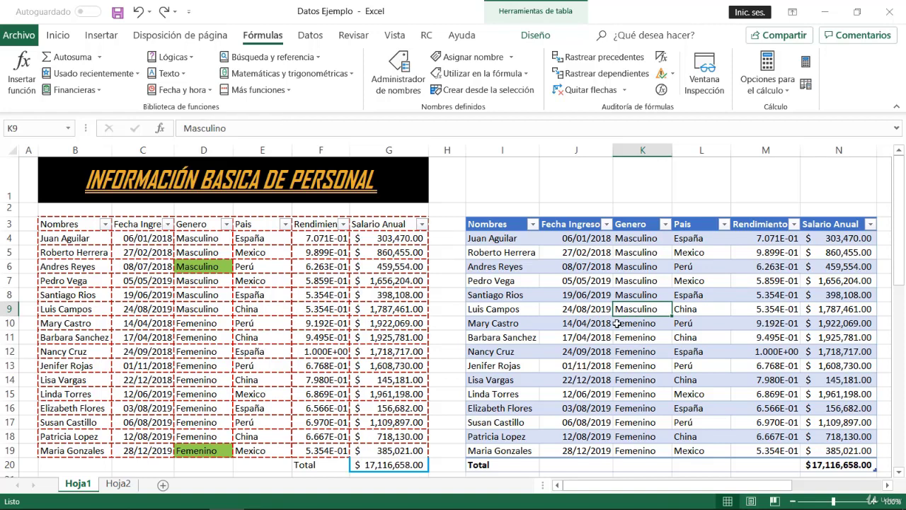
click(566, 296)
click(667, 312)
click(544, 35)
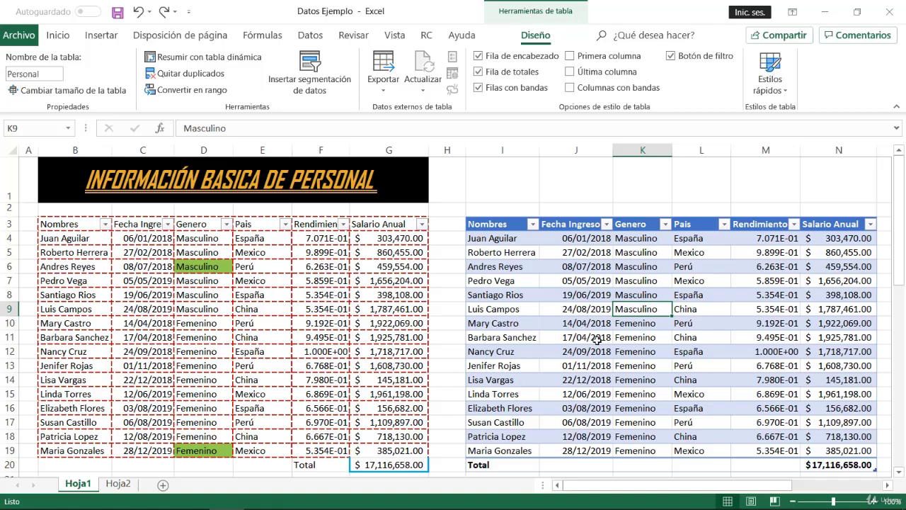
click(639, 347)
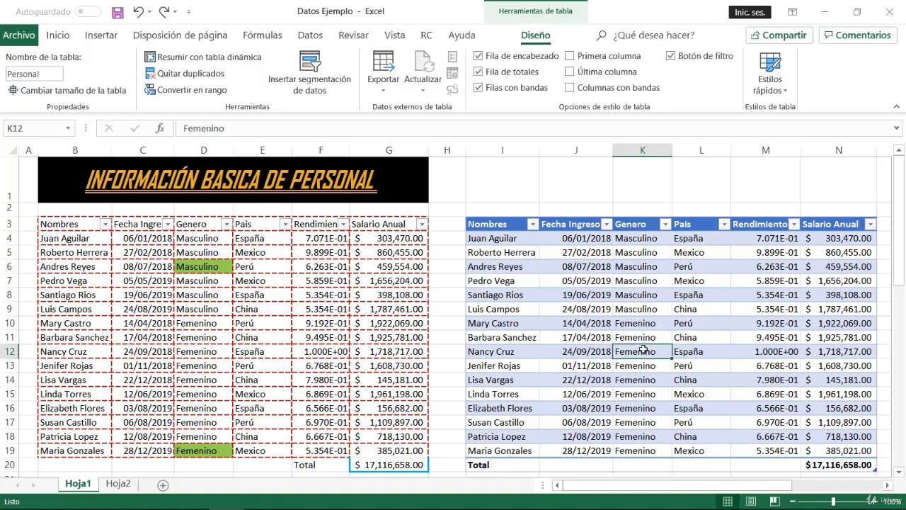